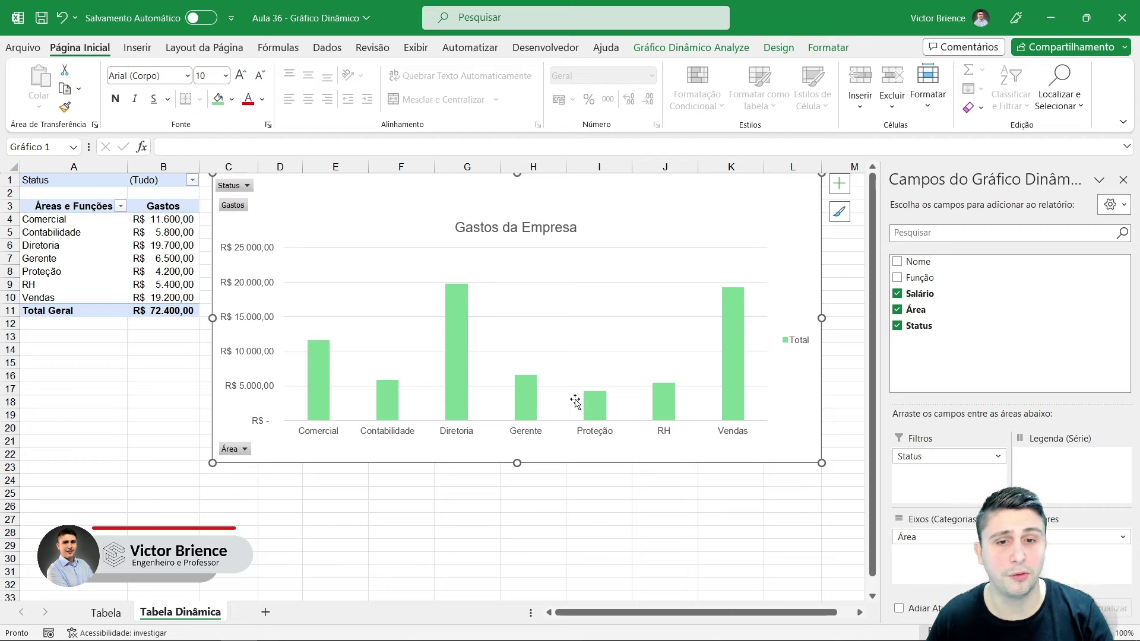
Filter the pivot table by Status, first to Meta Batida, then to Sem Meta
left_click(193, 181)
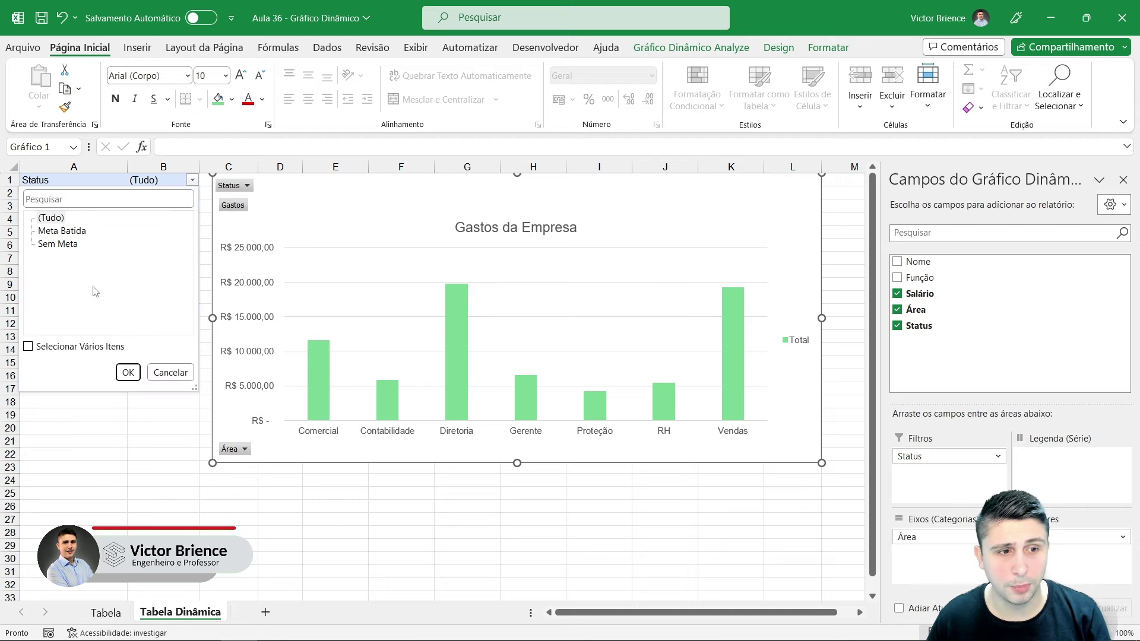
left_click(66, 231)
left_click(128, 372)
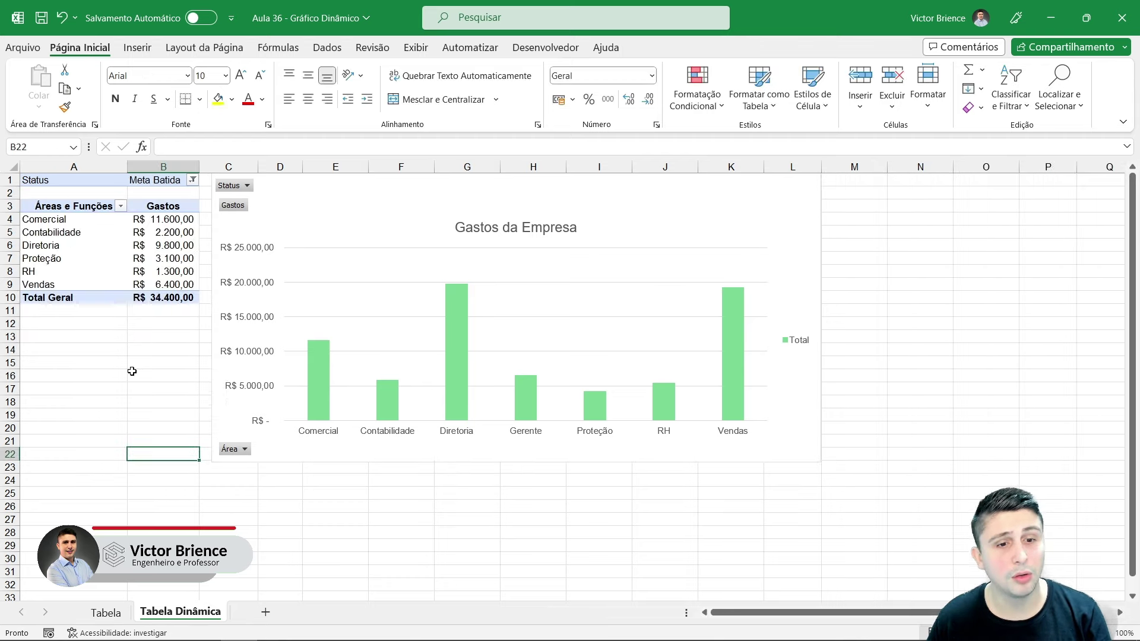
left_click(191, 181)
left_click(69, 248)
left_click(128, 373)
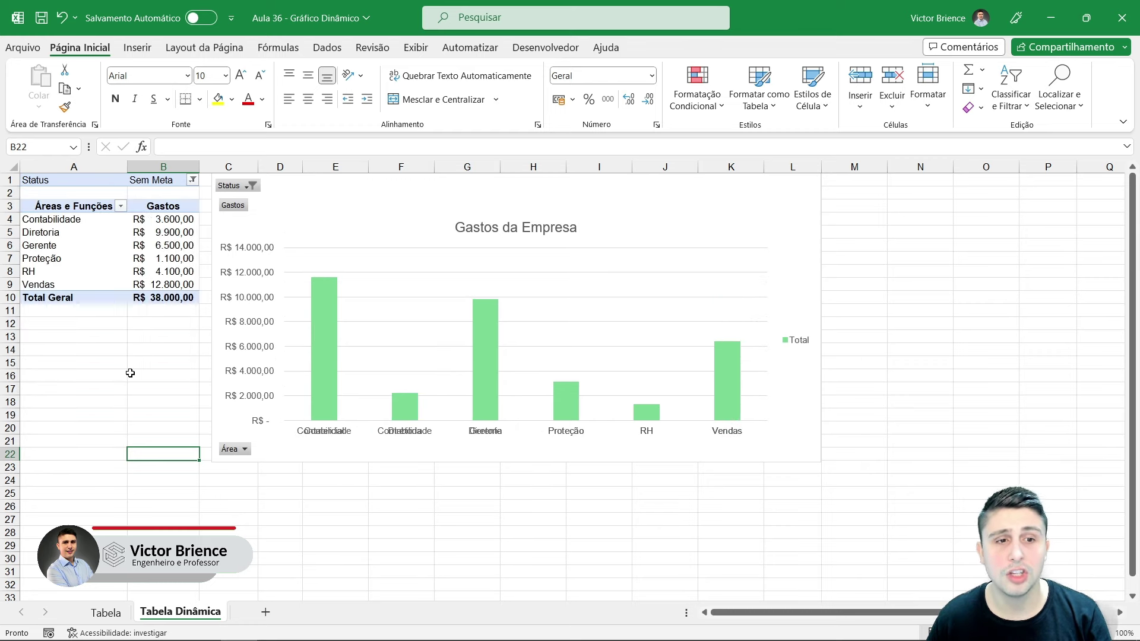
Reset the Status filter to show all statuses and add Função as a row field
left_click(193, 181)
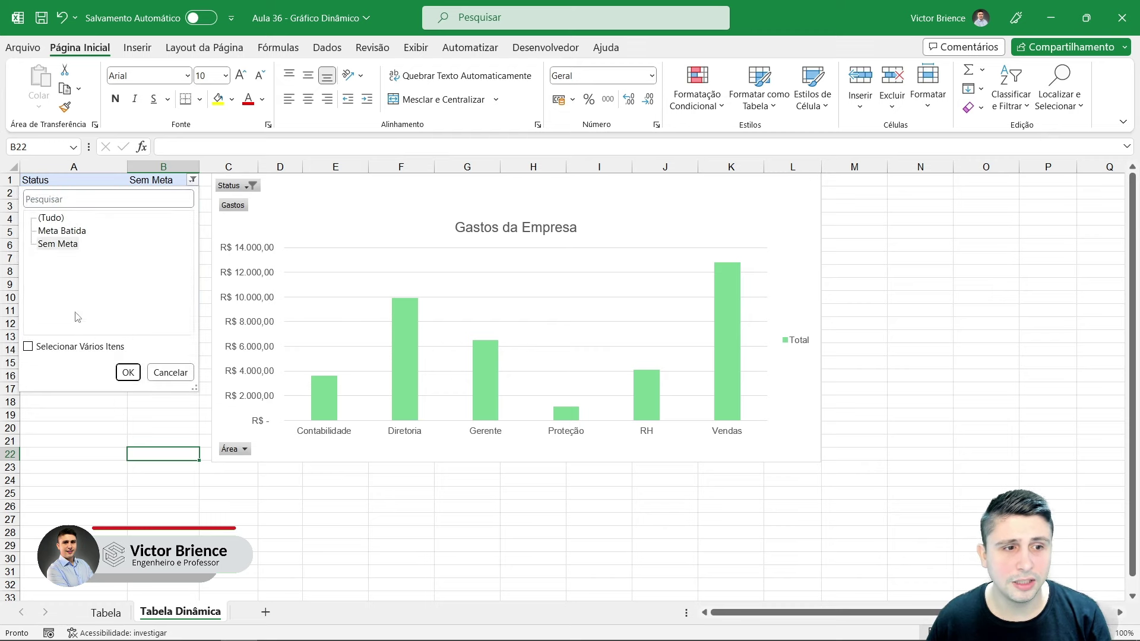
left_click(51, 219)
left_click(128, 372)
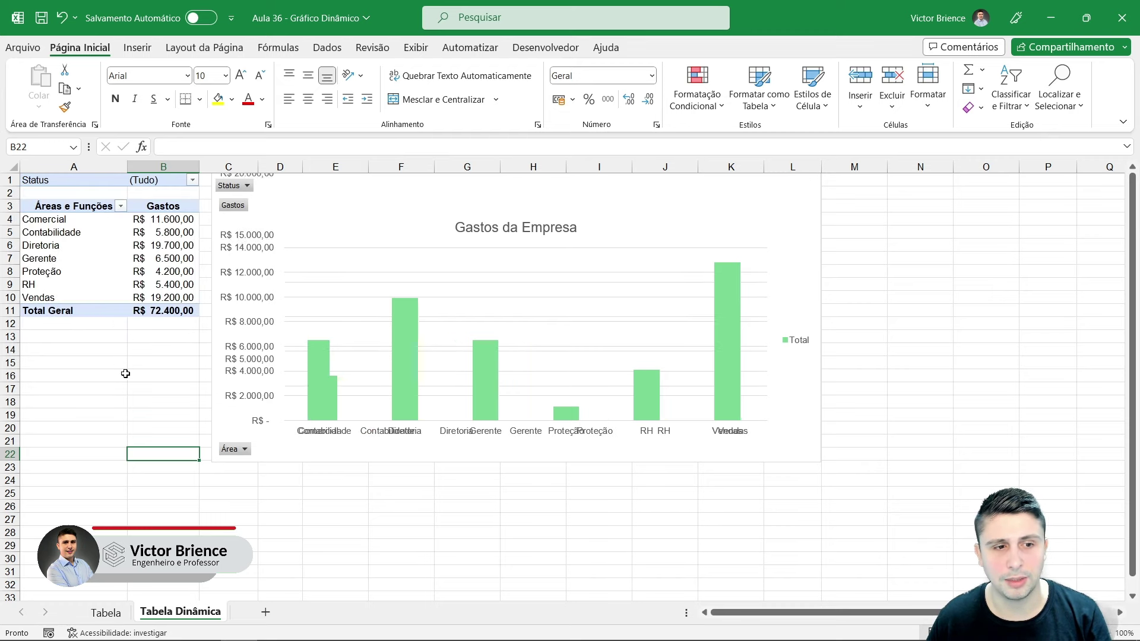
left_click(107, 246)
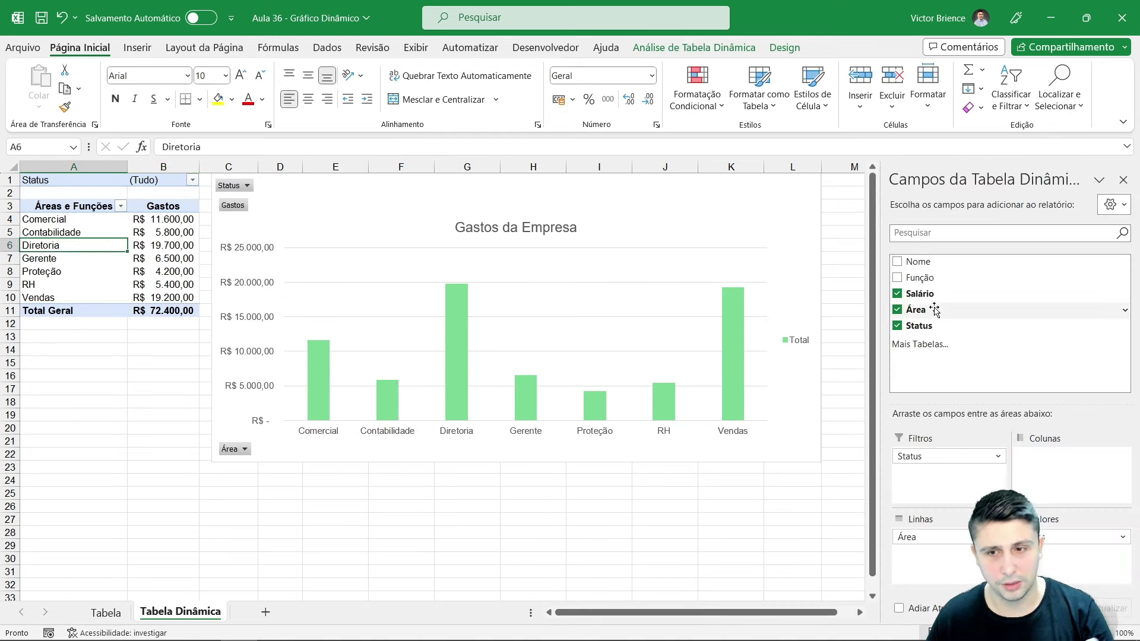
left_click(897, 279)
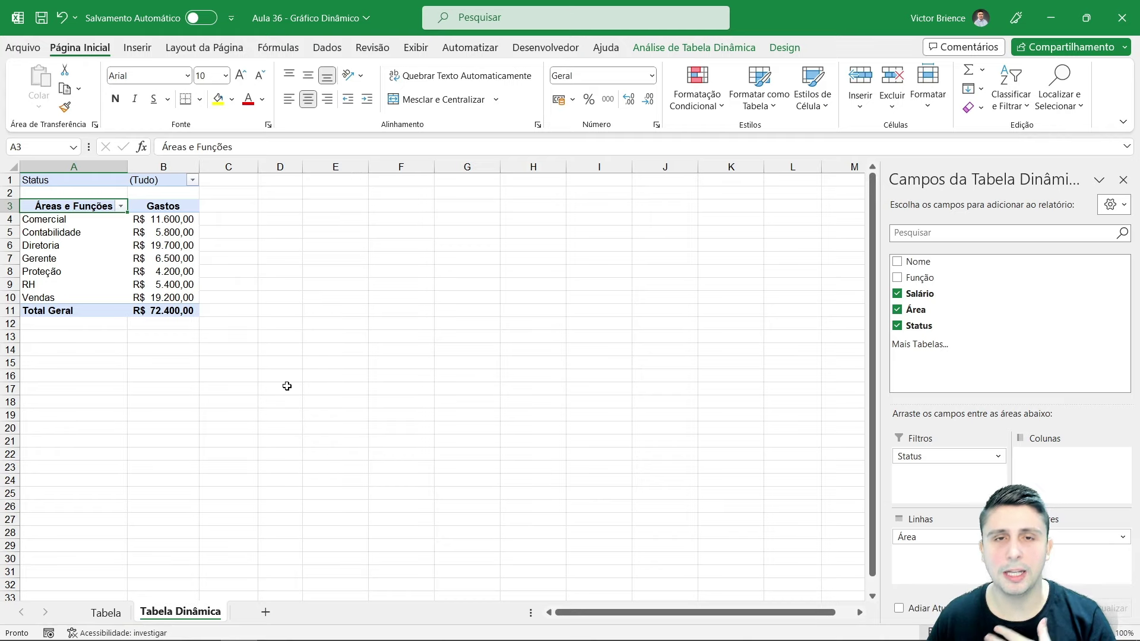
left_click(106, 613)
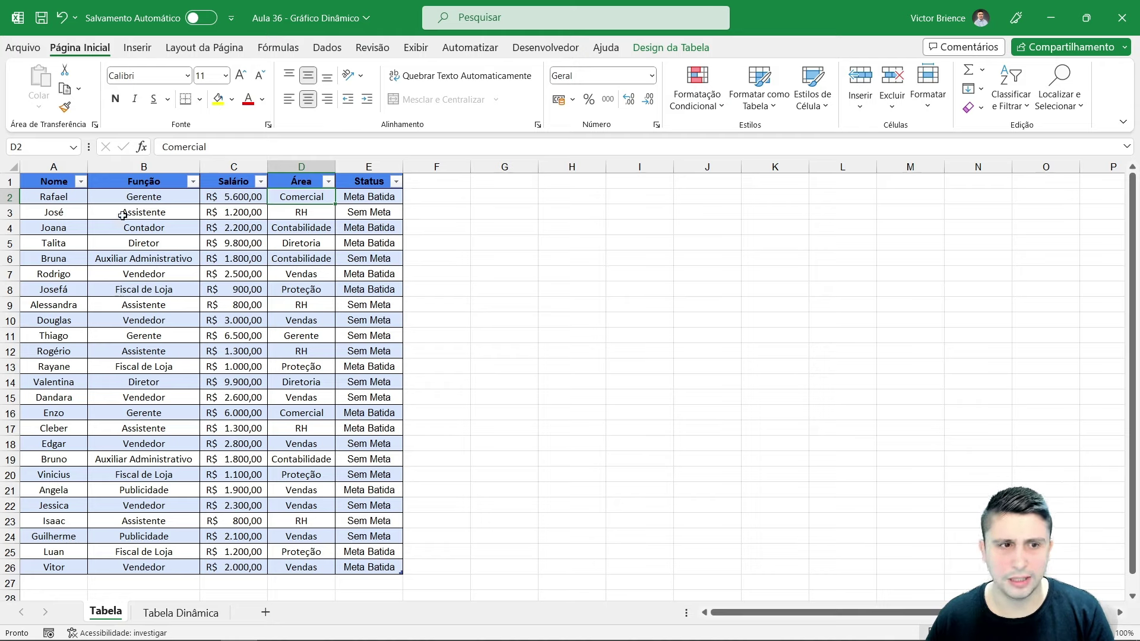
left_click(180, 615)
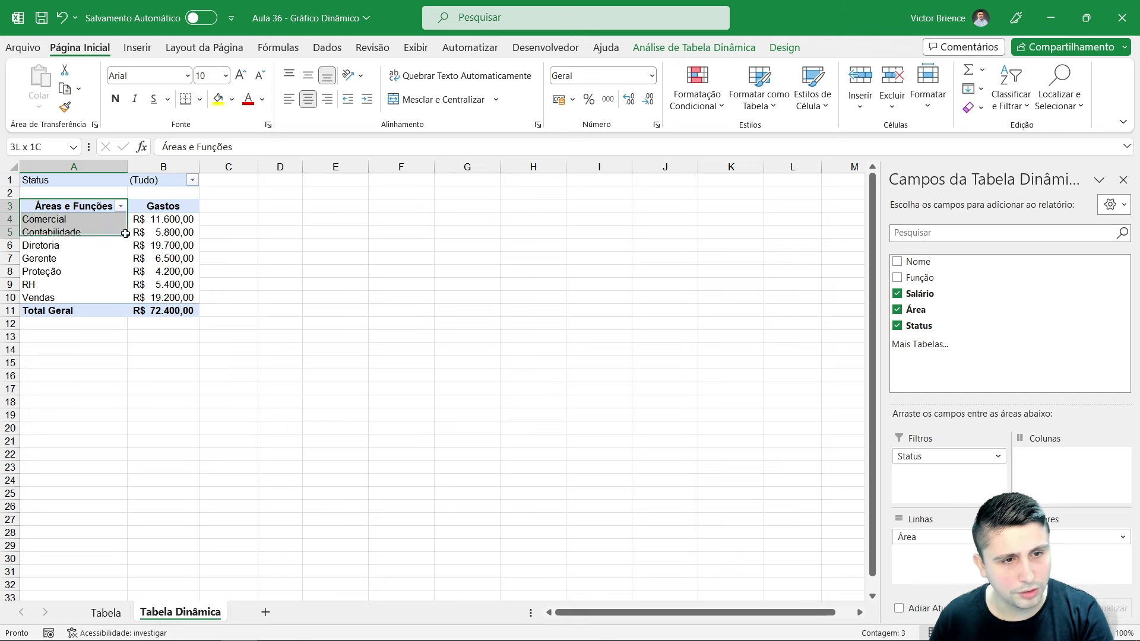
left_click_drag(74, 208, 167, 312)
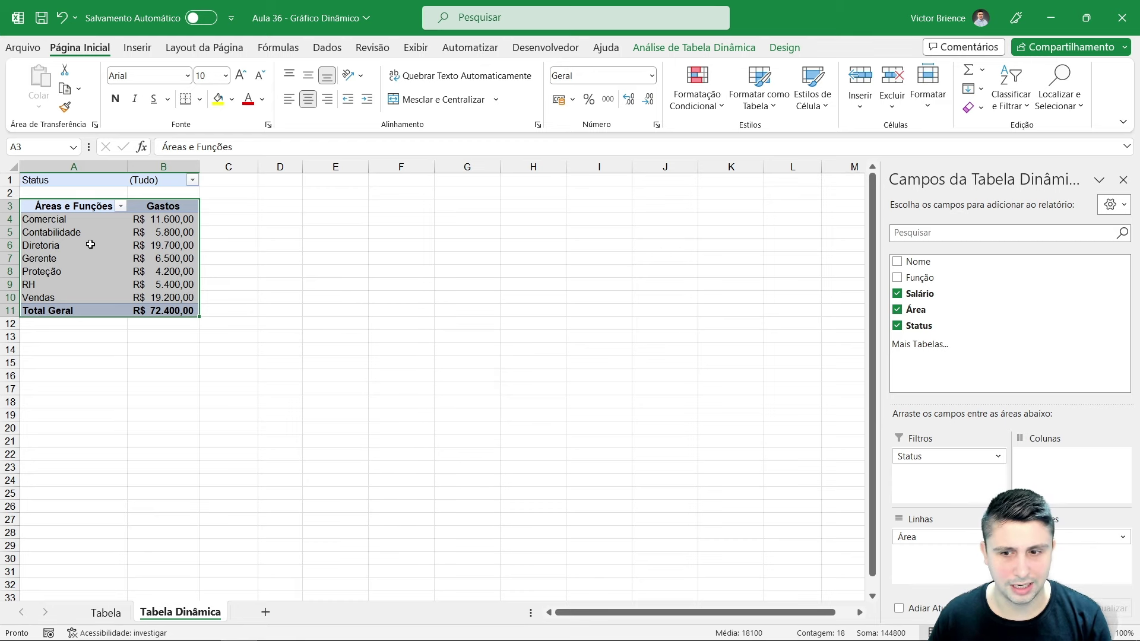
left_click_drag(70, 237, 58, 221)
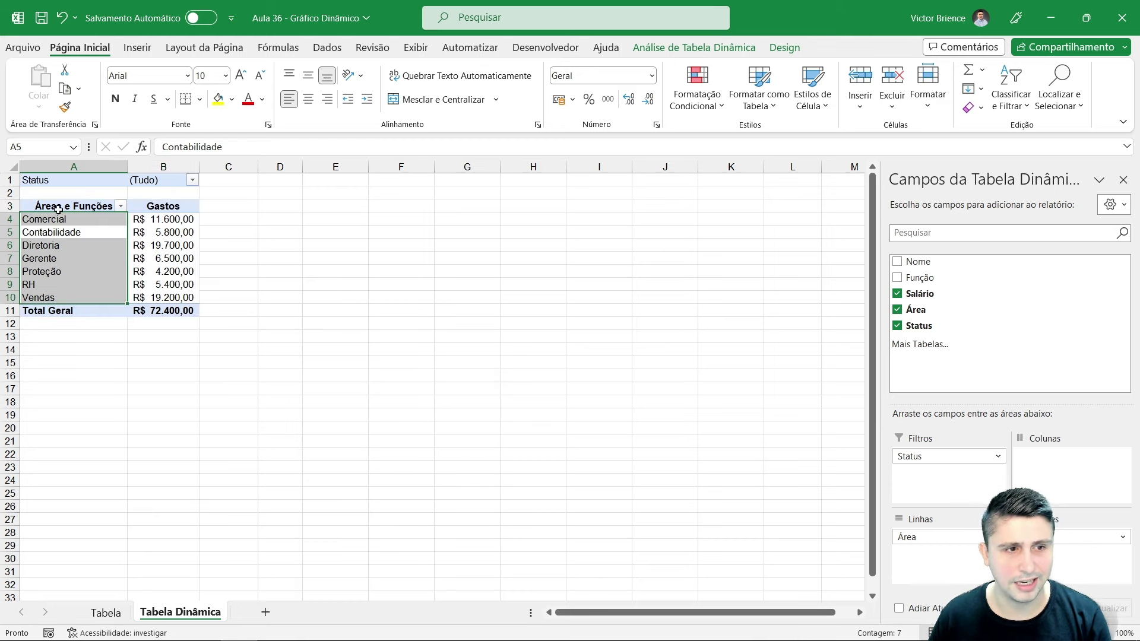
left_click(66, 246)
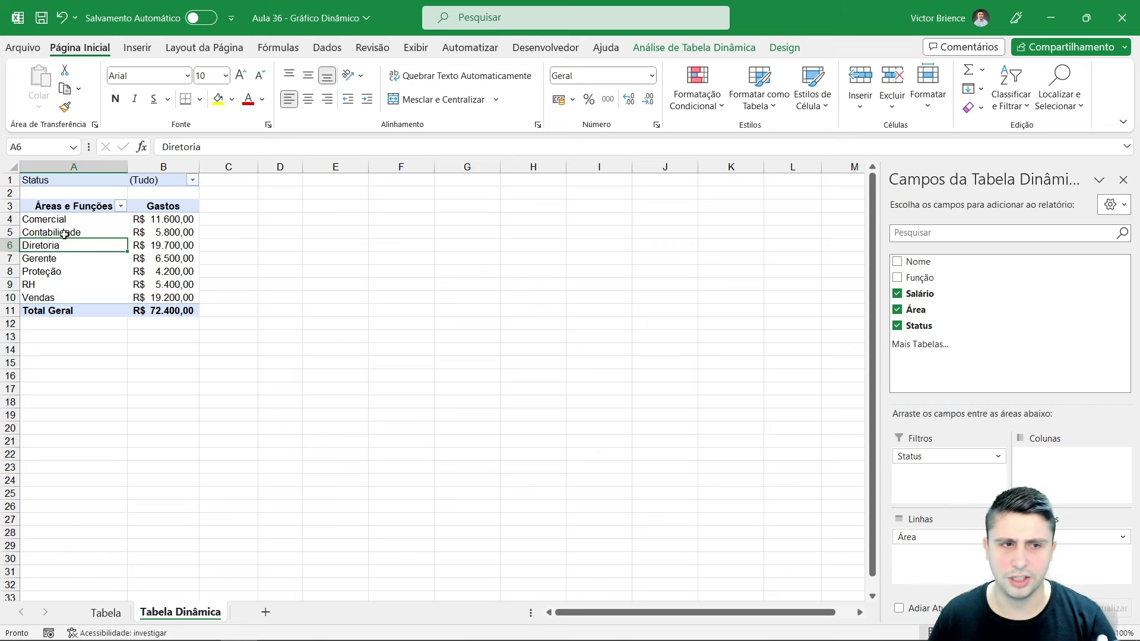
left_click_drag(61, 221, 60, 299)
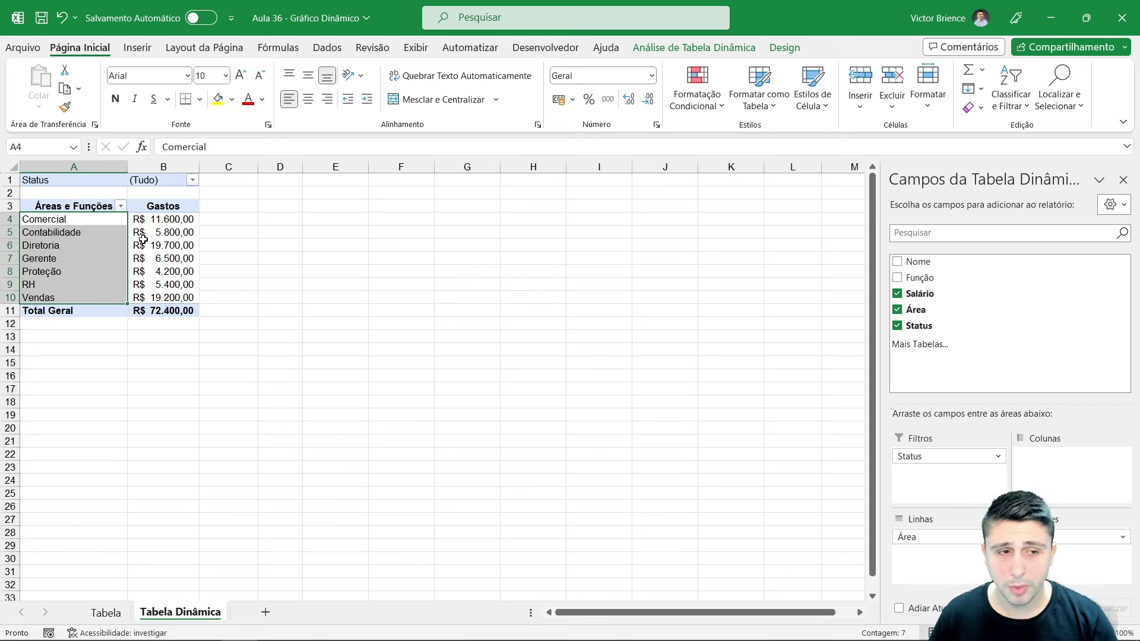
left_click_drag(145, 221, 149, 298)
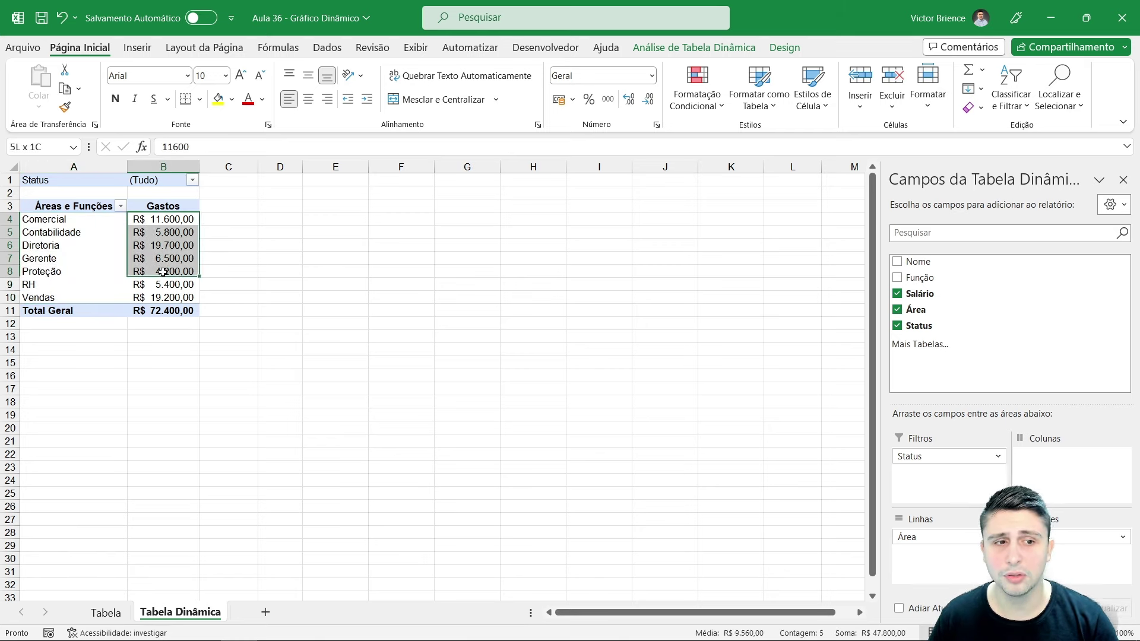
left_click(282, 257)
left_click(95, 244)
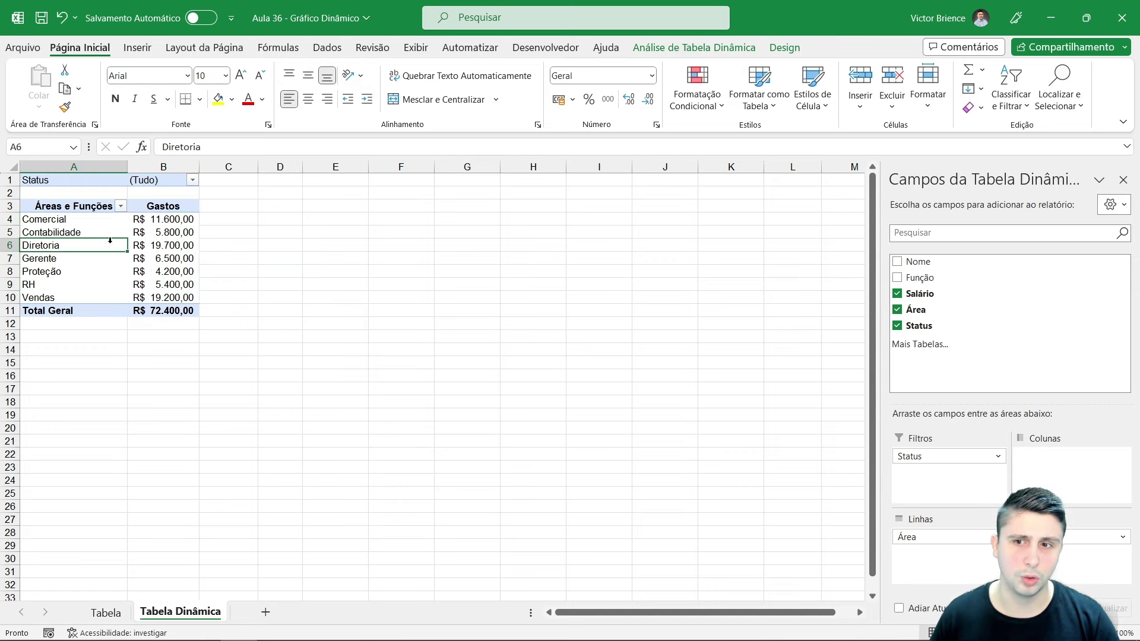
left_click(466, 249)
left_click(91, 236)
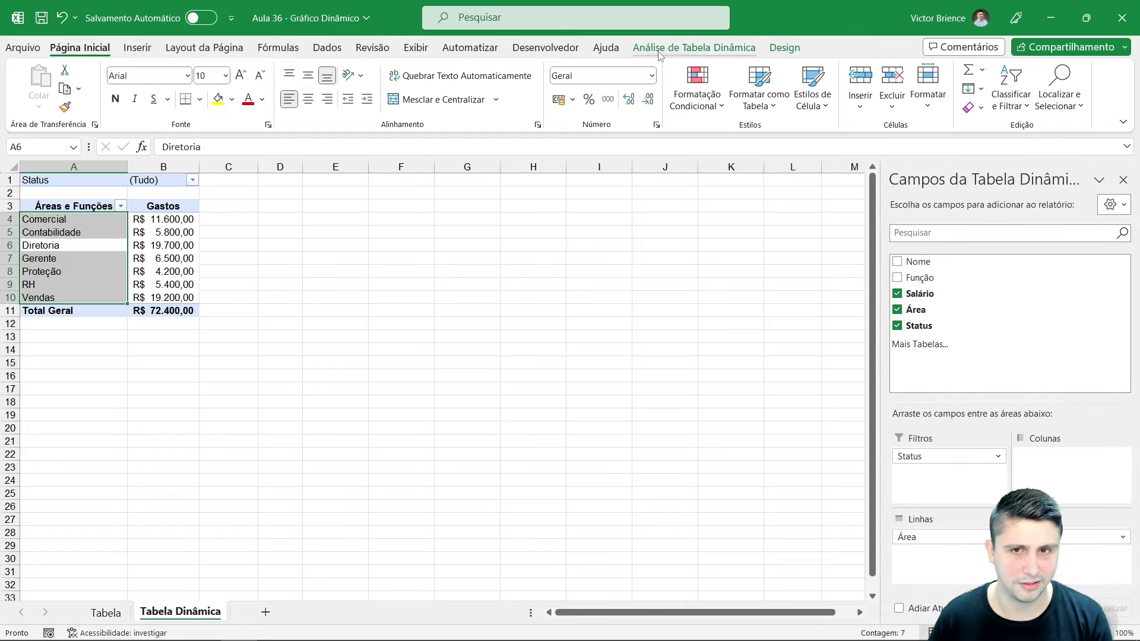
left_click(694, 47)
Insert a clustered column pivot chart of the seven areas' Gastos from the pivot table
left_click(1003, 106)
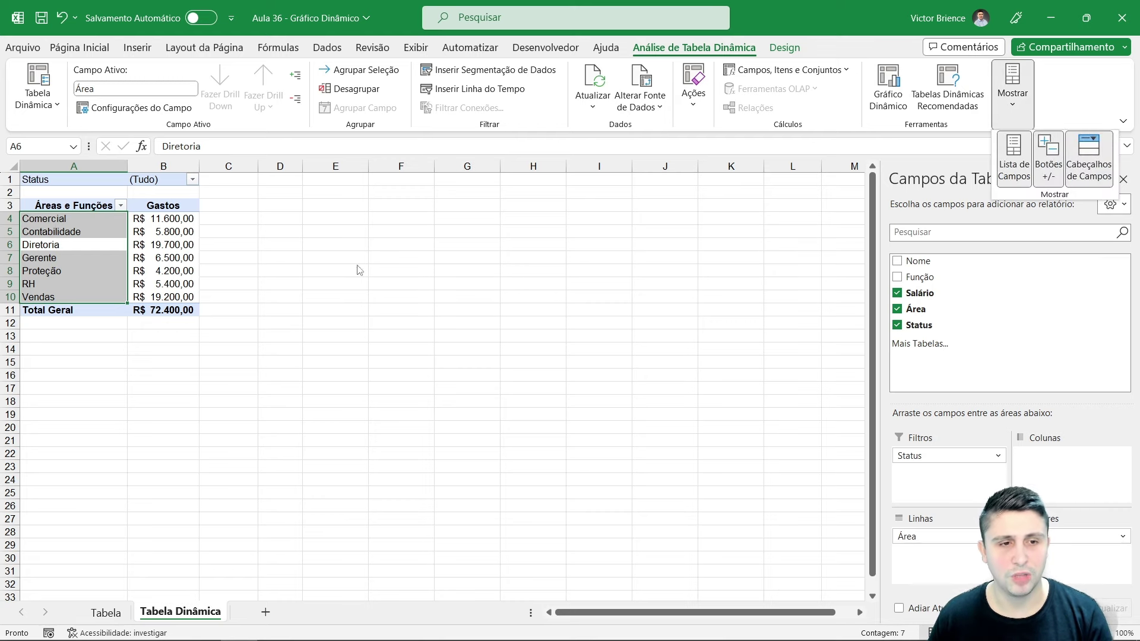
left_click(102, 247)
left_click(83, 236)
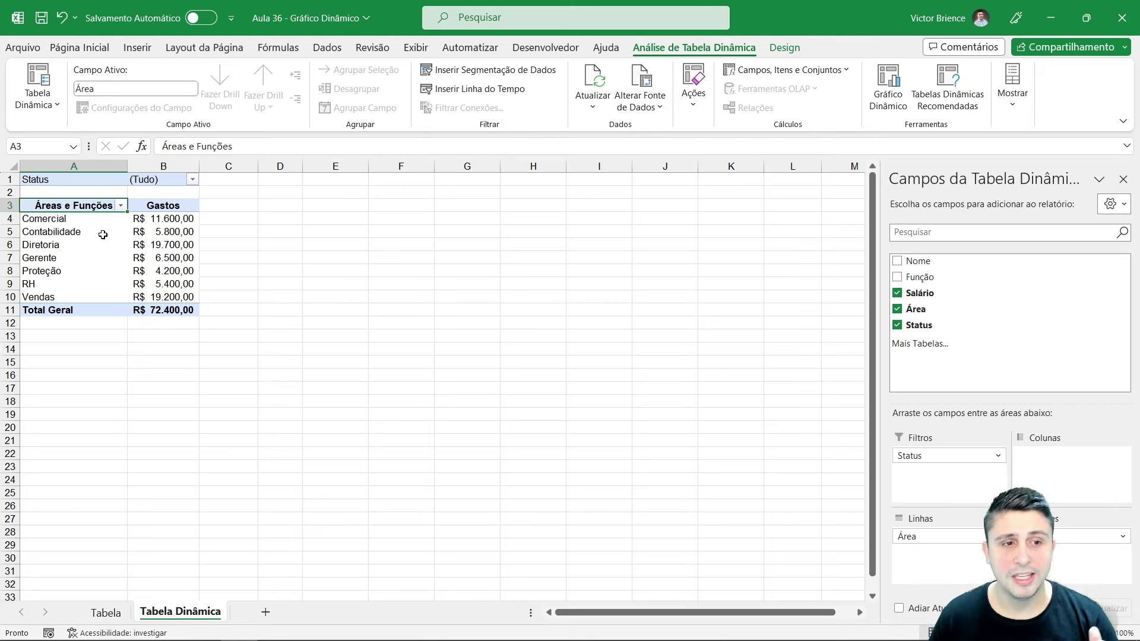
left_click(95, 246)
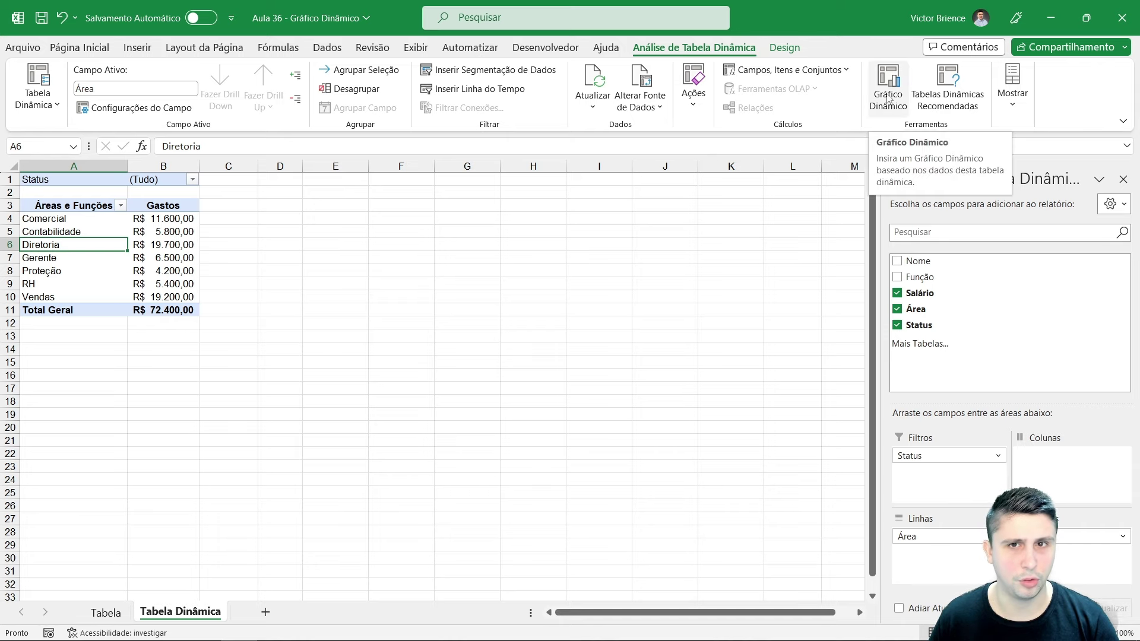
left_click(140, 50)
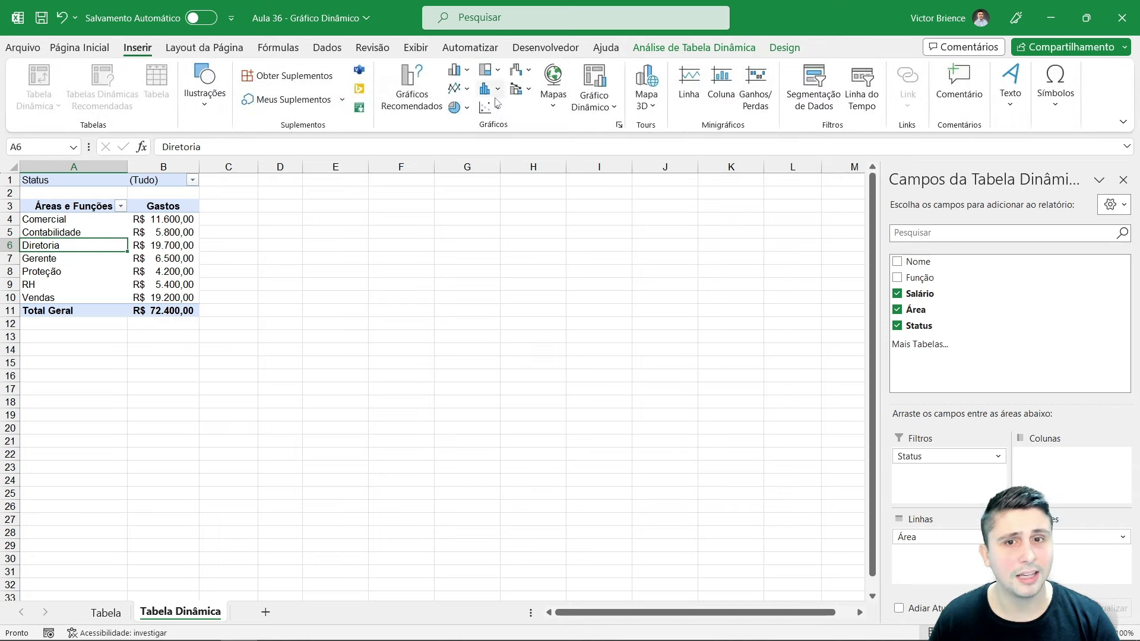
left_click(600, 82)
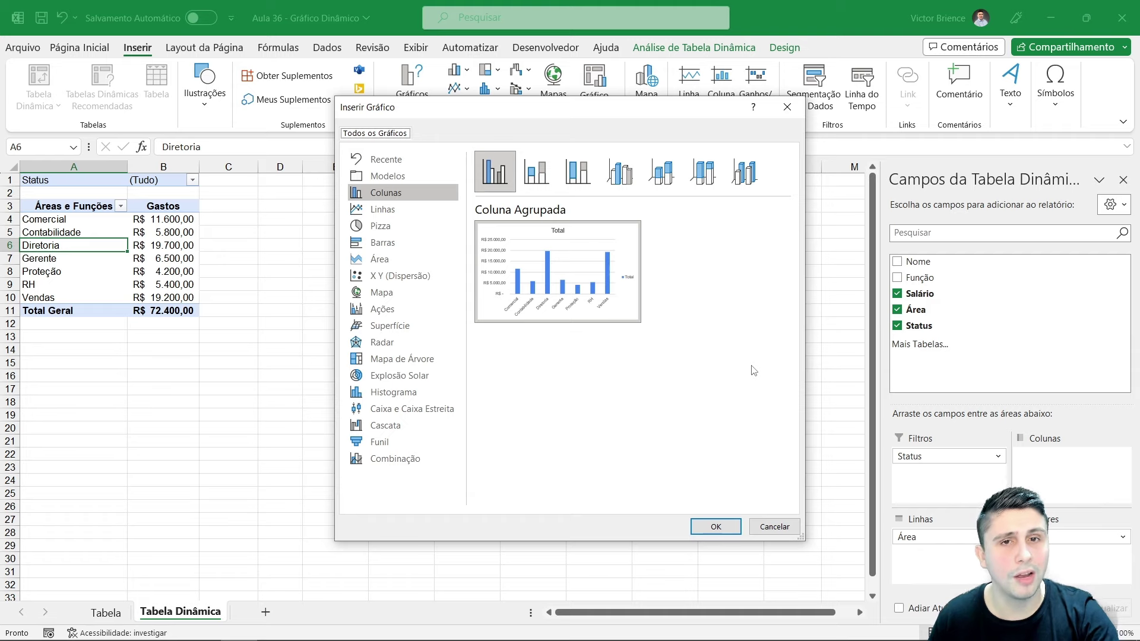
mouse_move(494, 157)
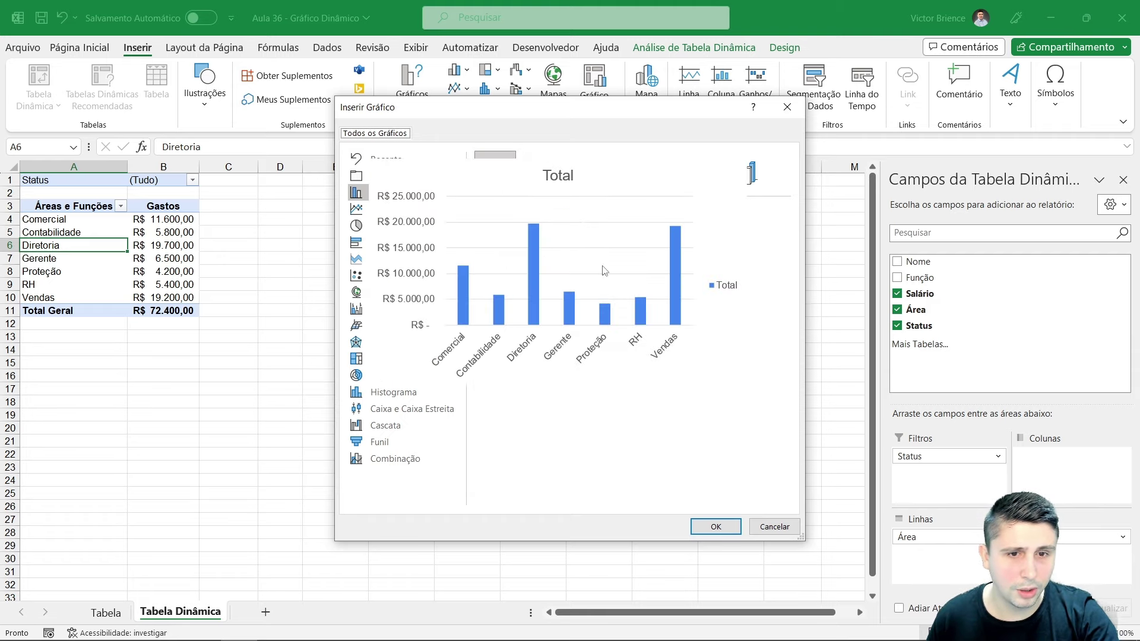
left_click(715, 527)
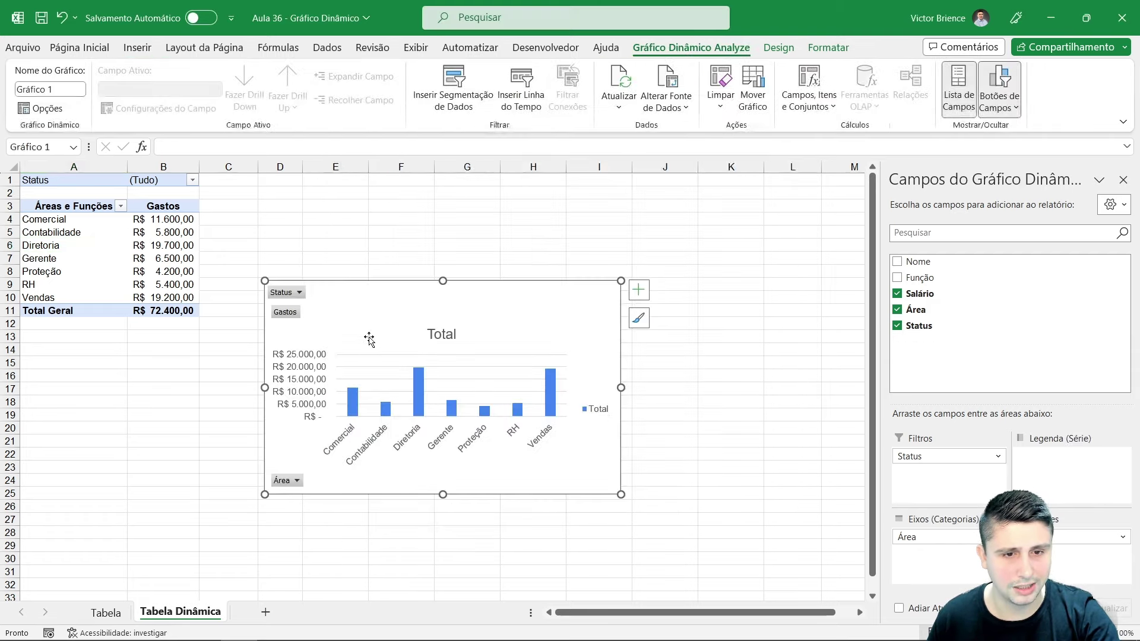
Move the pivot chart up beside the pivot table, widen it to the right and shorten it
left_click_drag(371, 305, 344, 199)
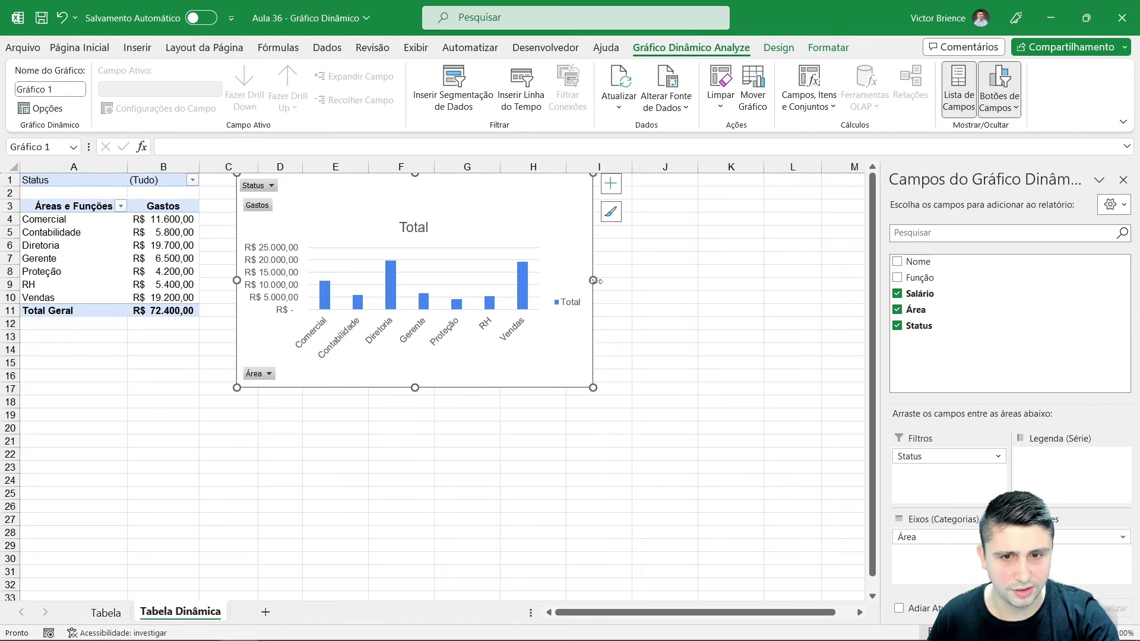
left_click_drag(593, 281, 821, 282)
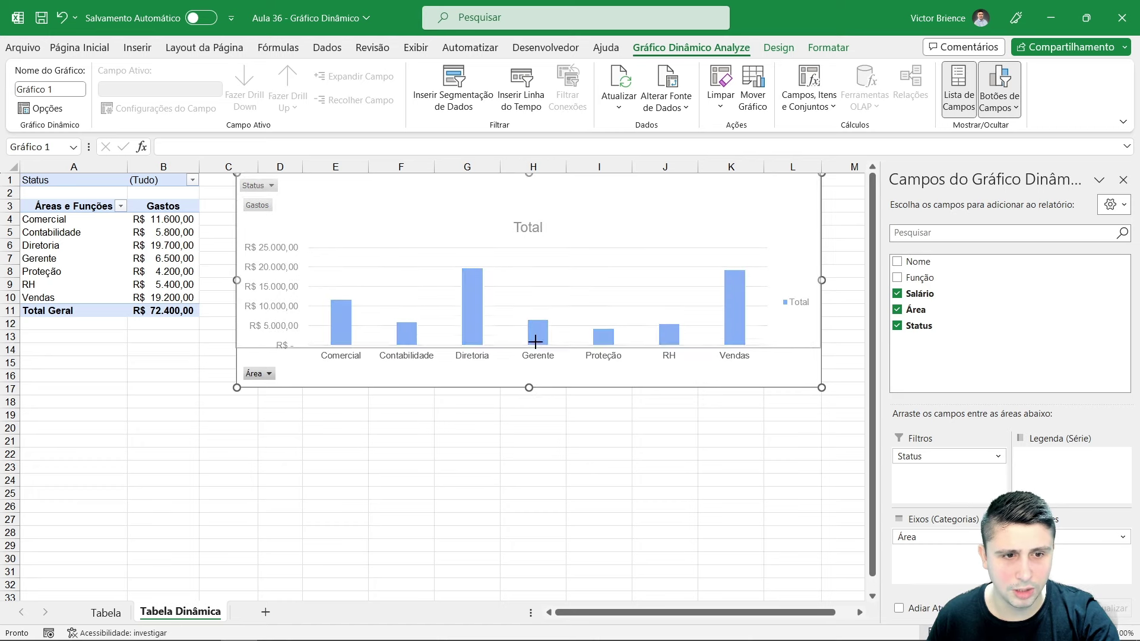
mouse_move(535, 342)
left_mouse_down()
mouse_move(529, 334)
mouse_move(526, 396)
left_mouse_up()
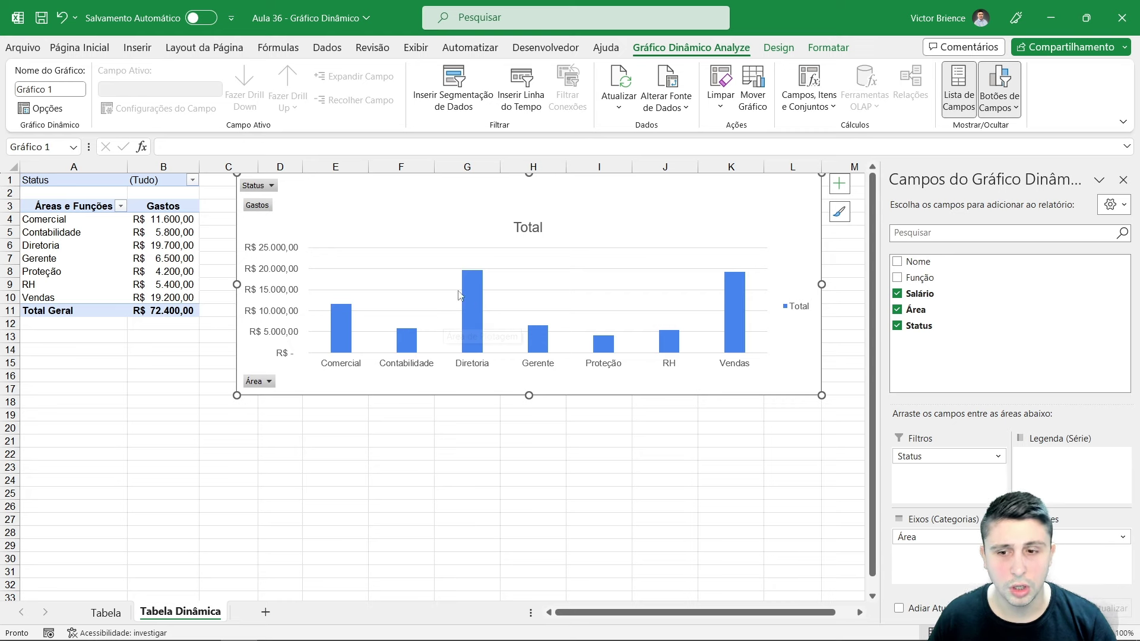
Filter the pivot to Meta Batida and select the filtered table A3:B10
left_click(192, 181)
left_click(64, 231)
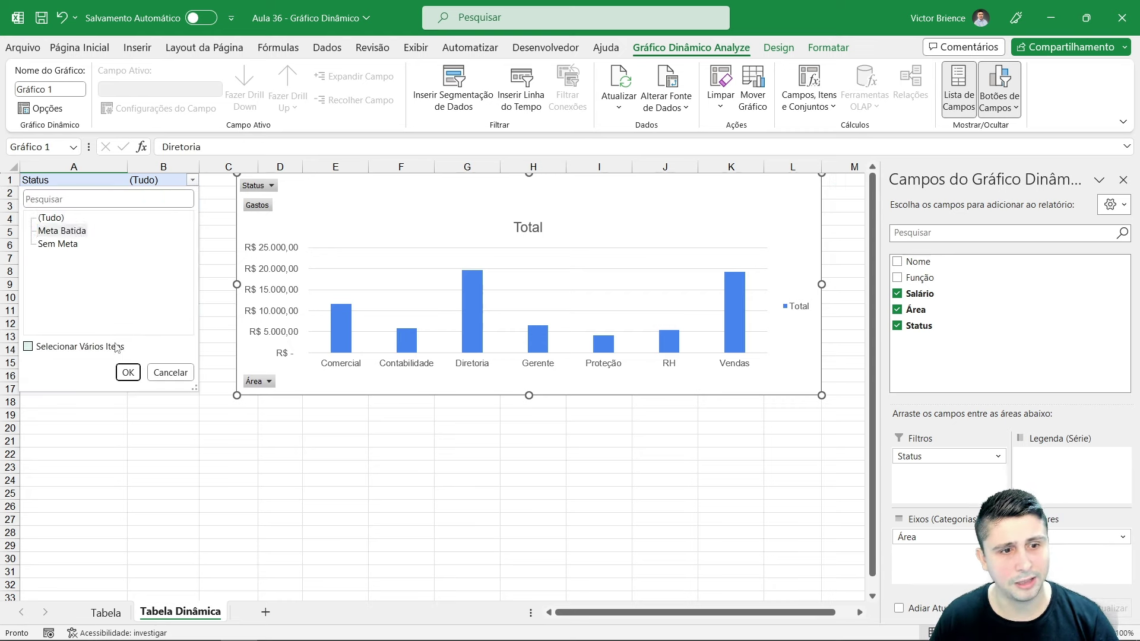
left_click(129, 372)
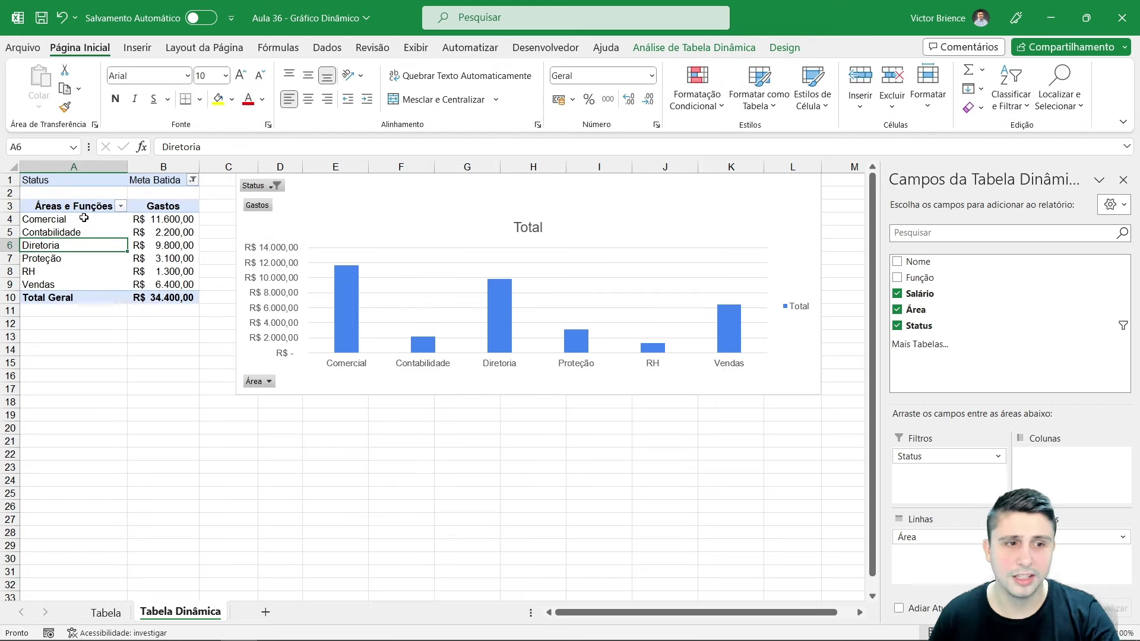
left_click_drag(89, 206, 178, 297)
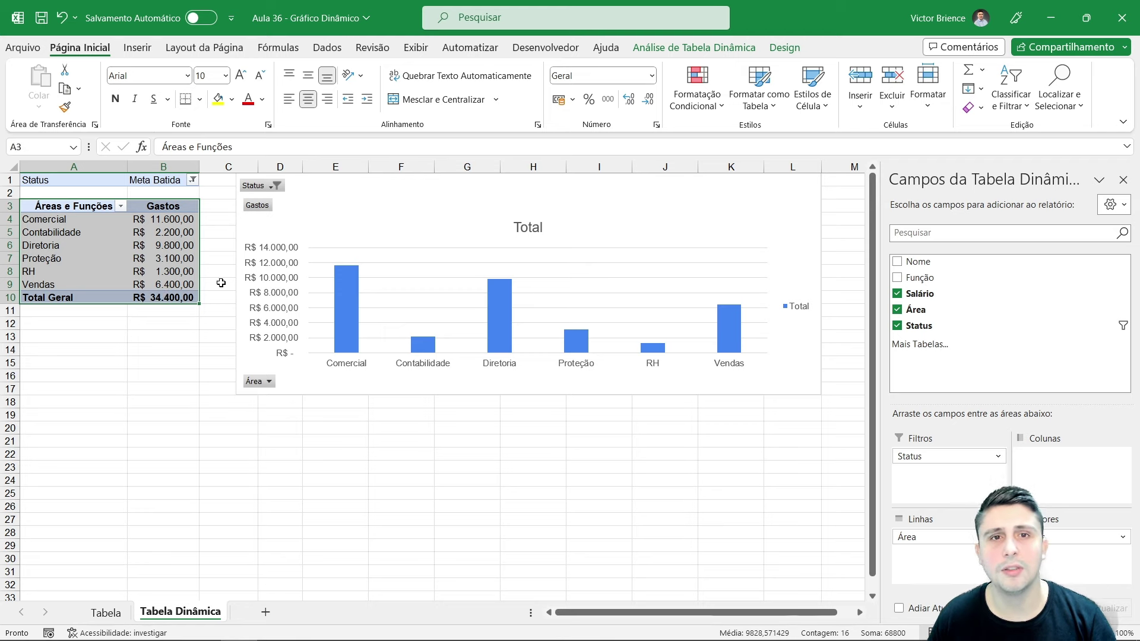
Try the Sem Meta filter, then reset Status to (Tudo) so all seven areas show
left_click(193, 180)
left_click(67, 245)
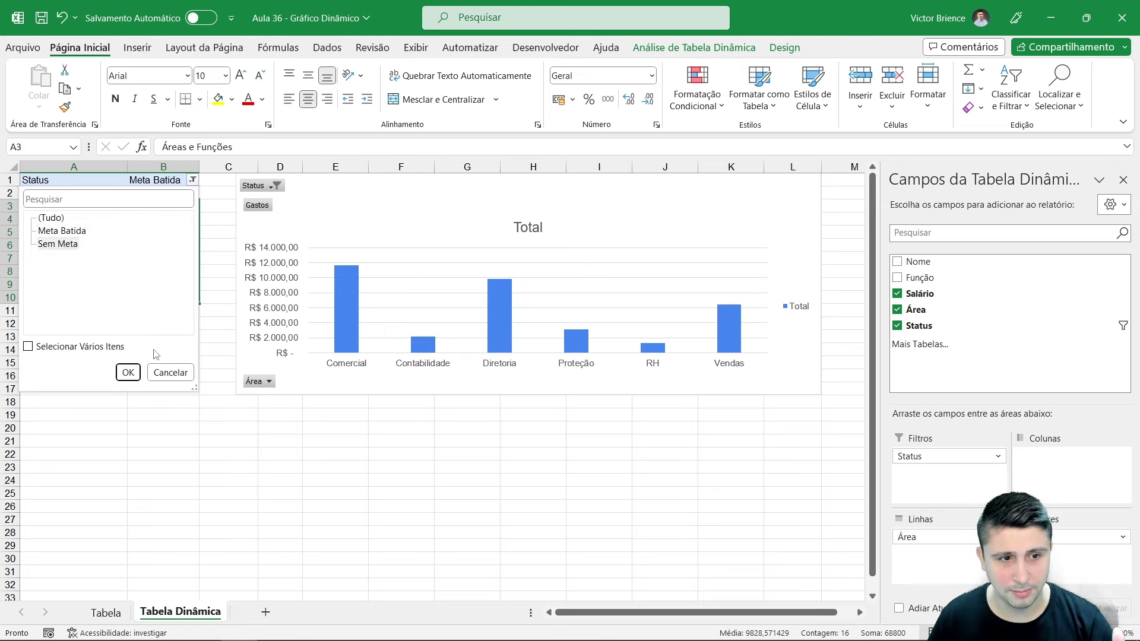
left_click(129, 372)
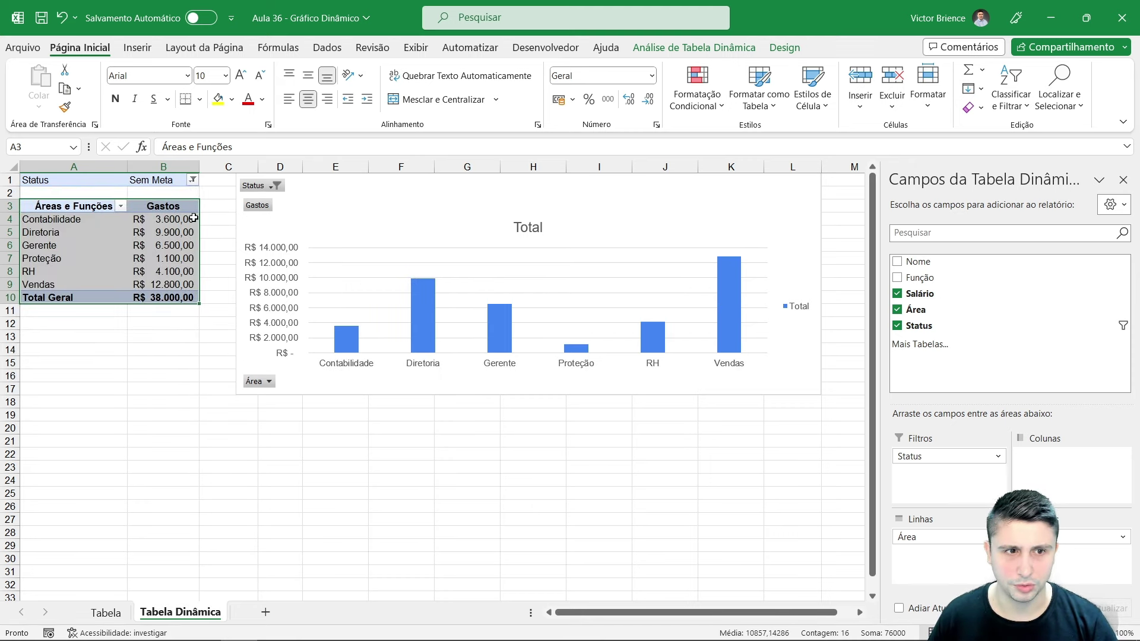
left_click(193, 181)
left_click(51, 218)
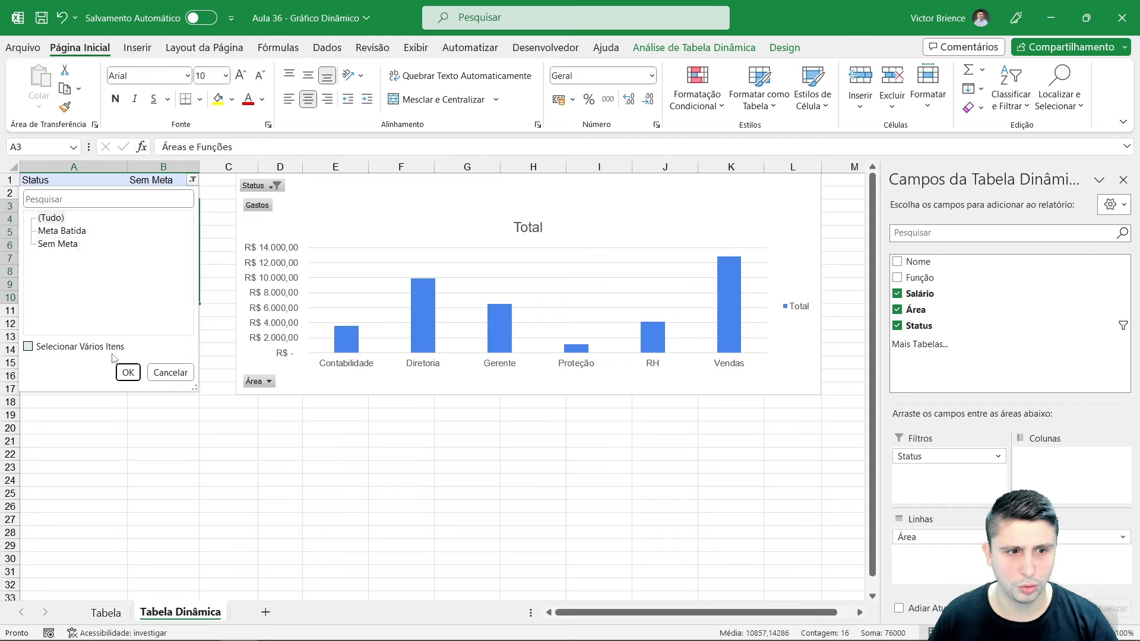
left_click(128, 372)
left_click(121, 260)
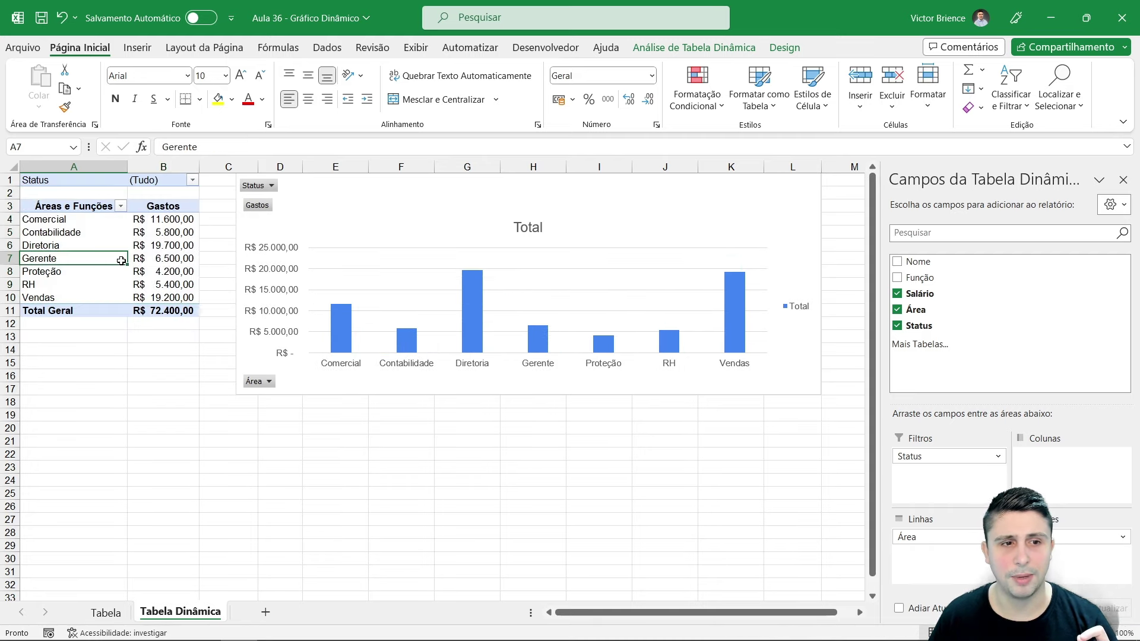
left_click(365, 199)
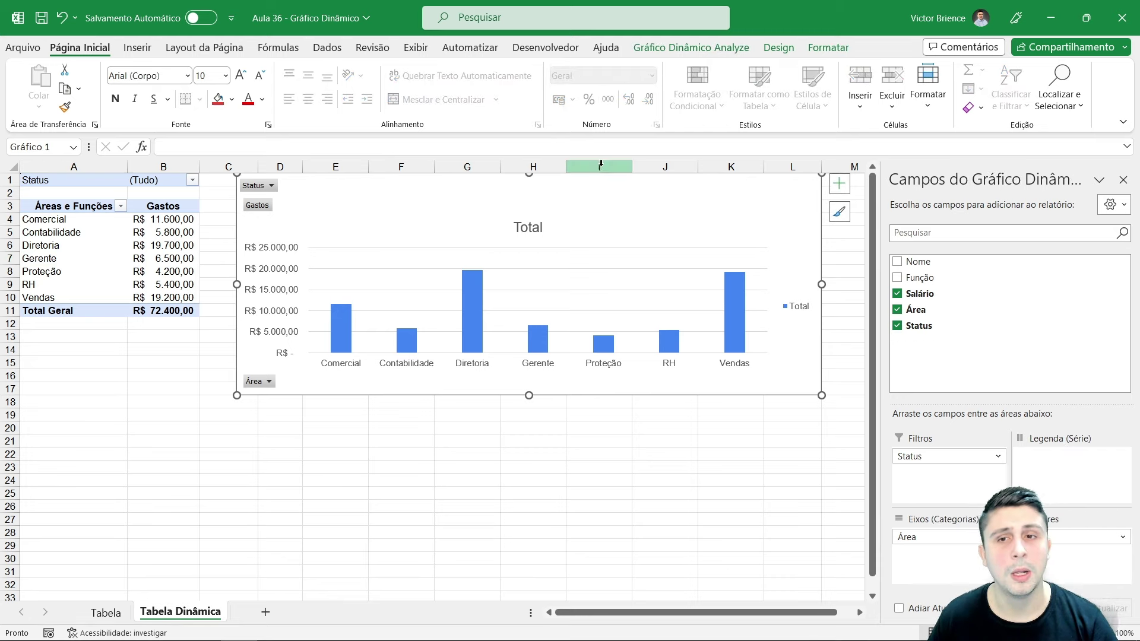
Start renaming the pivot chart in the Nome do Gráfico box, typing 'Gráfico Expert Cu'
left_click(681, 53)
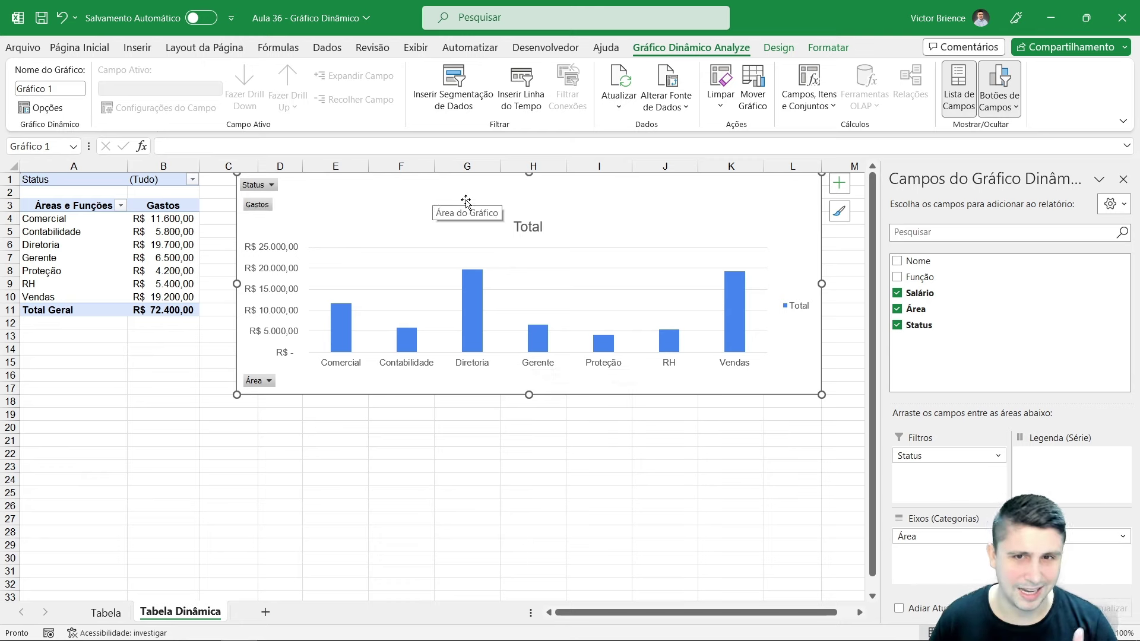
left_click(68, 90)
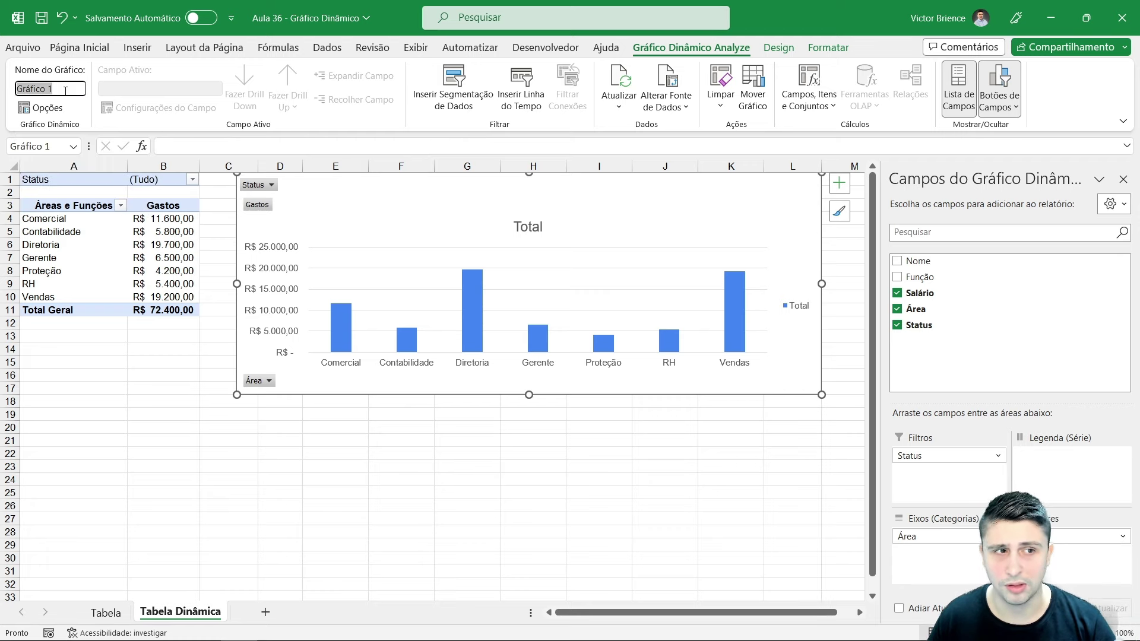
type("Grá")
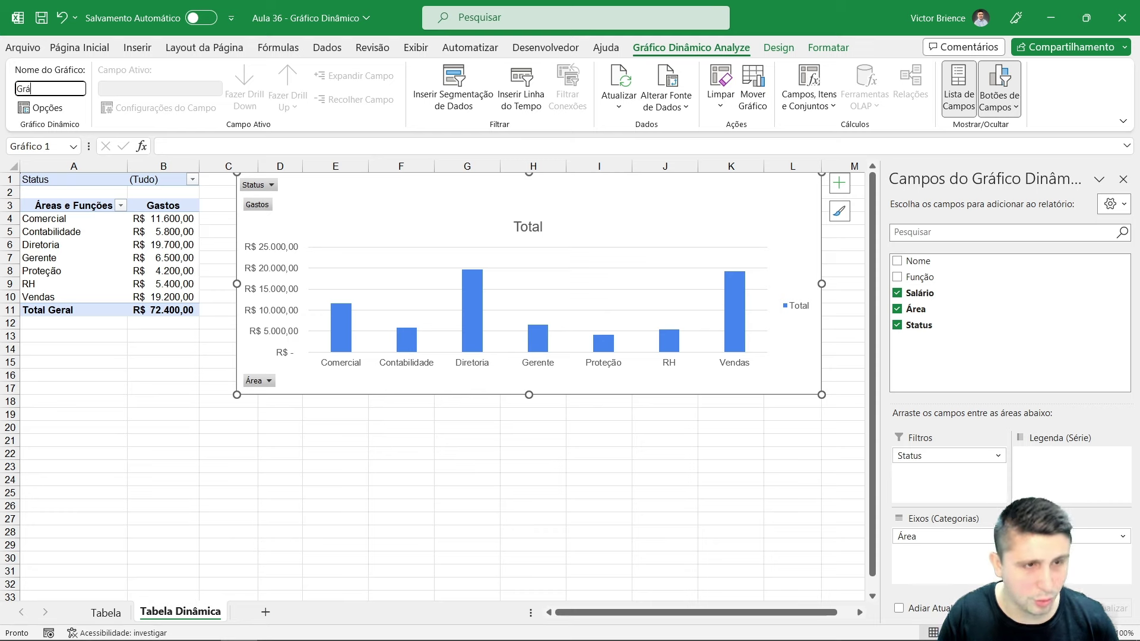
type("fico Expert")
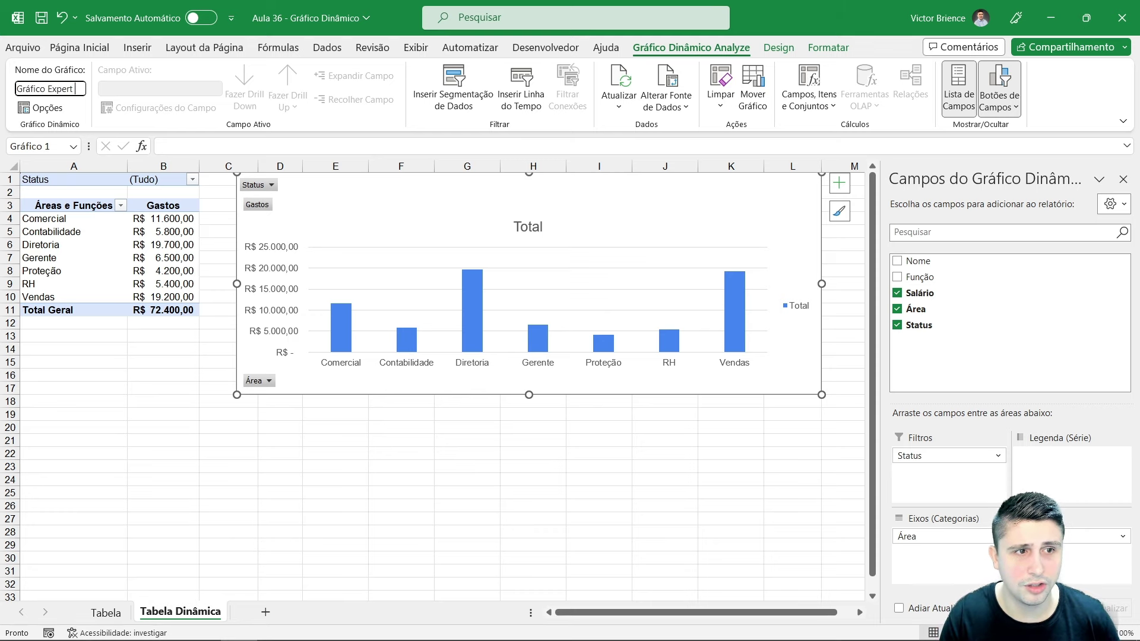
type(" Cu")
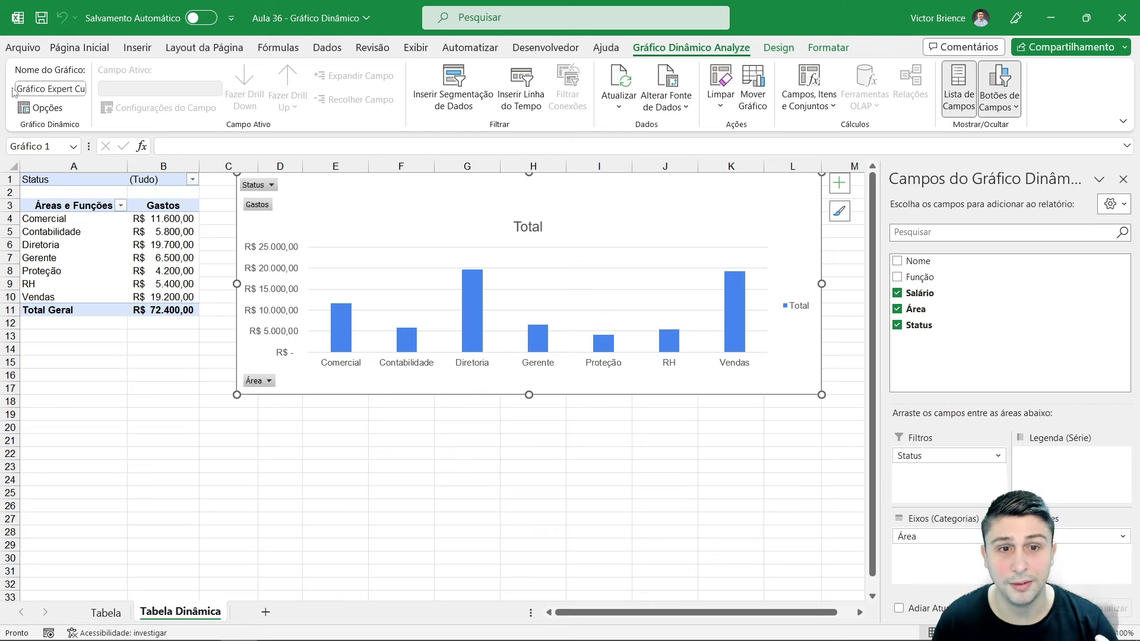
left_click(43, 109)
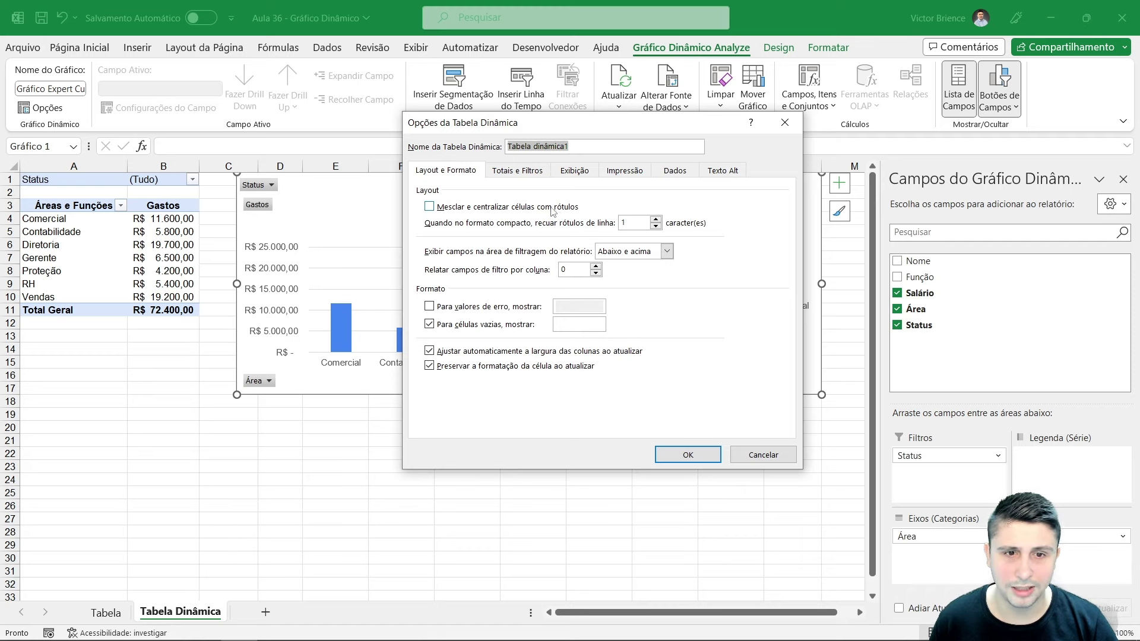
left_click(786, 128)
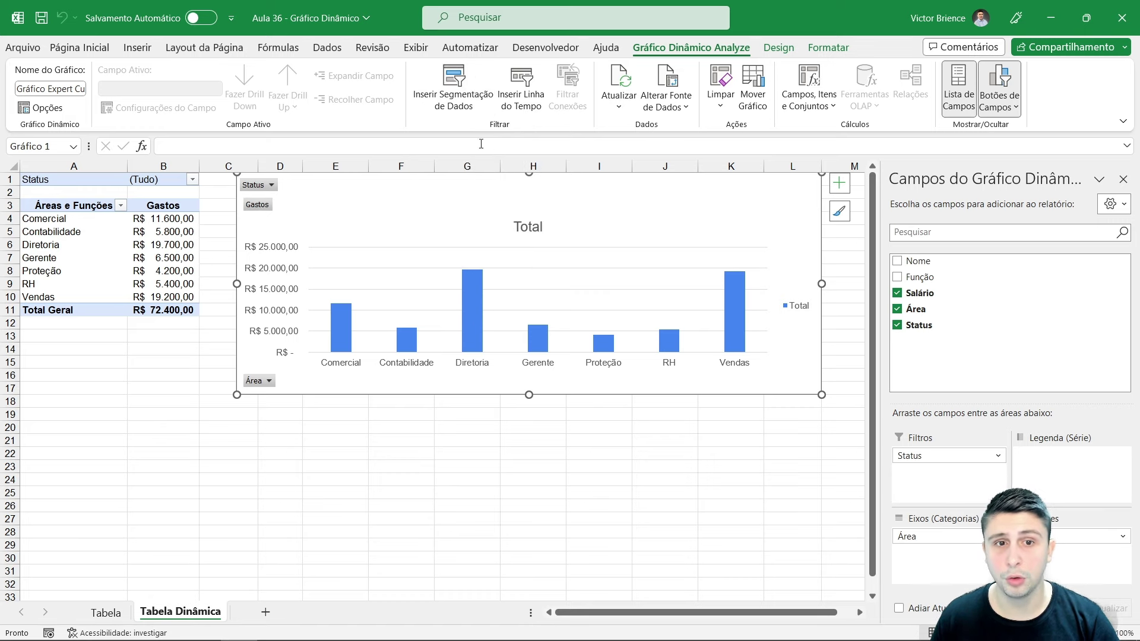
Insert a Status slicer and resize it to about 7,9 × 1,76 cm below the chart
left_click(453, 86)
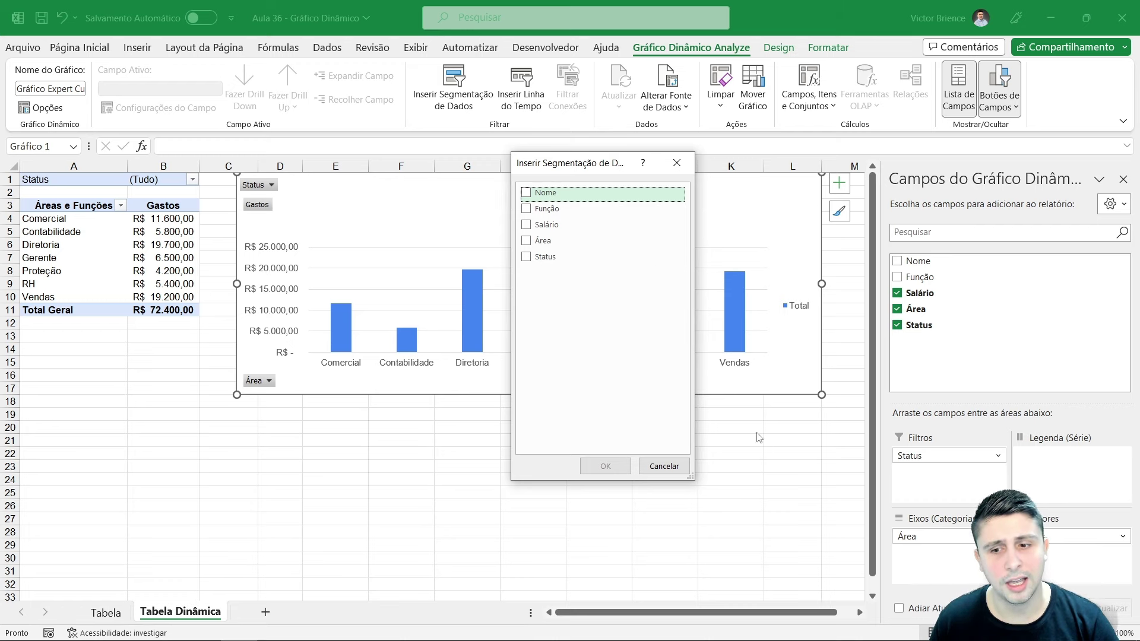
left_click(526, 256)
left_click(605, 467)
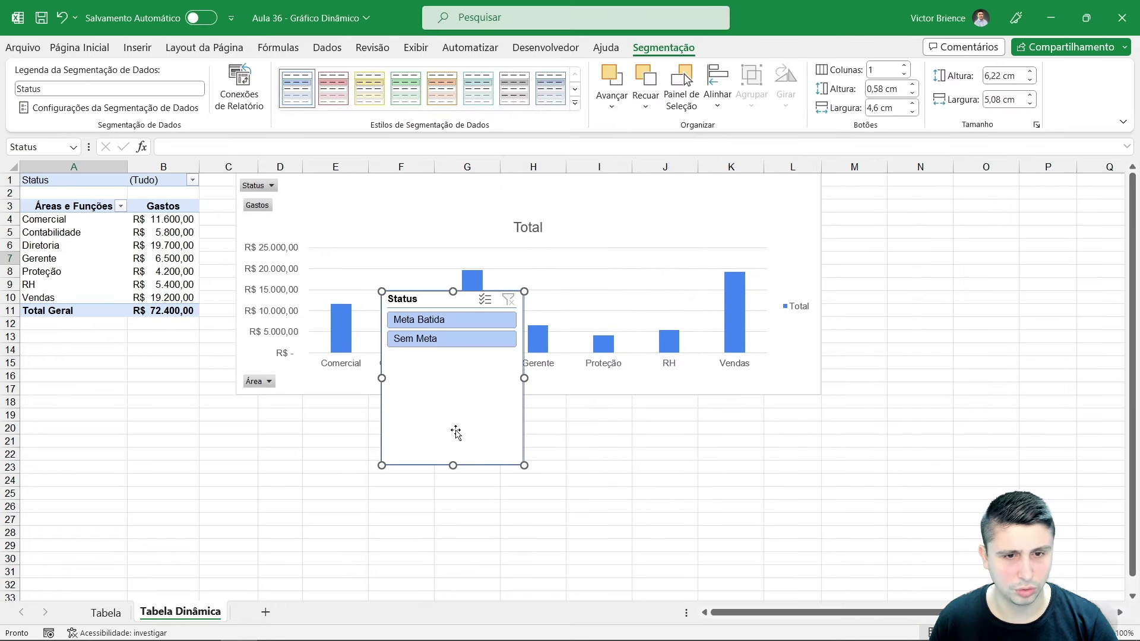
left_click_drag(452, 465, 469, 355)
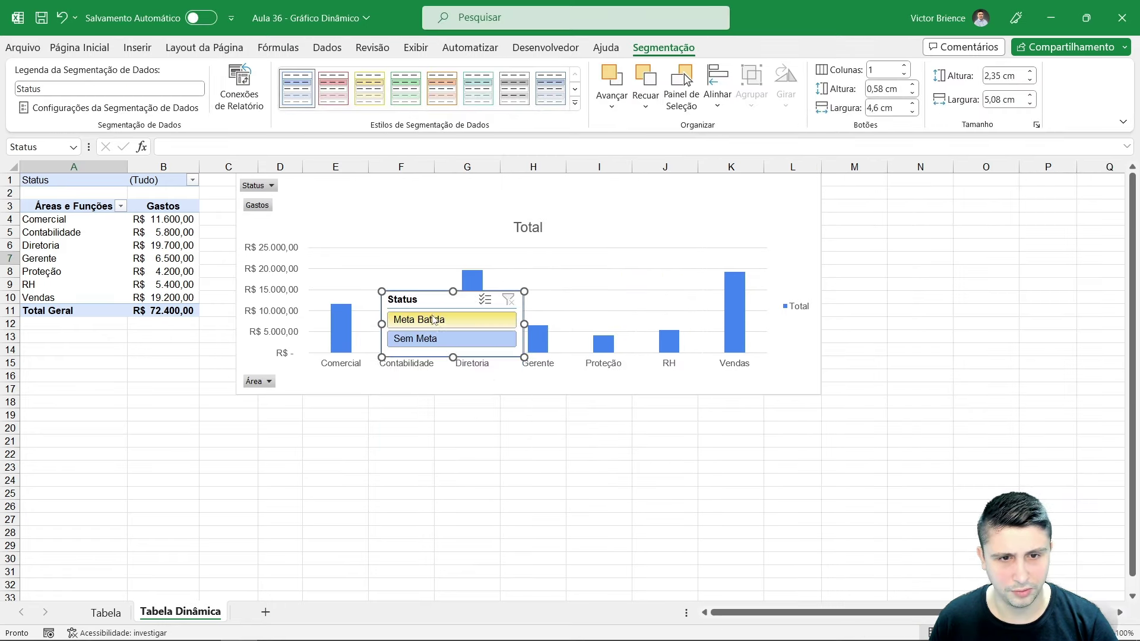
left_click_drag(408, 317, 267, 435)
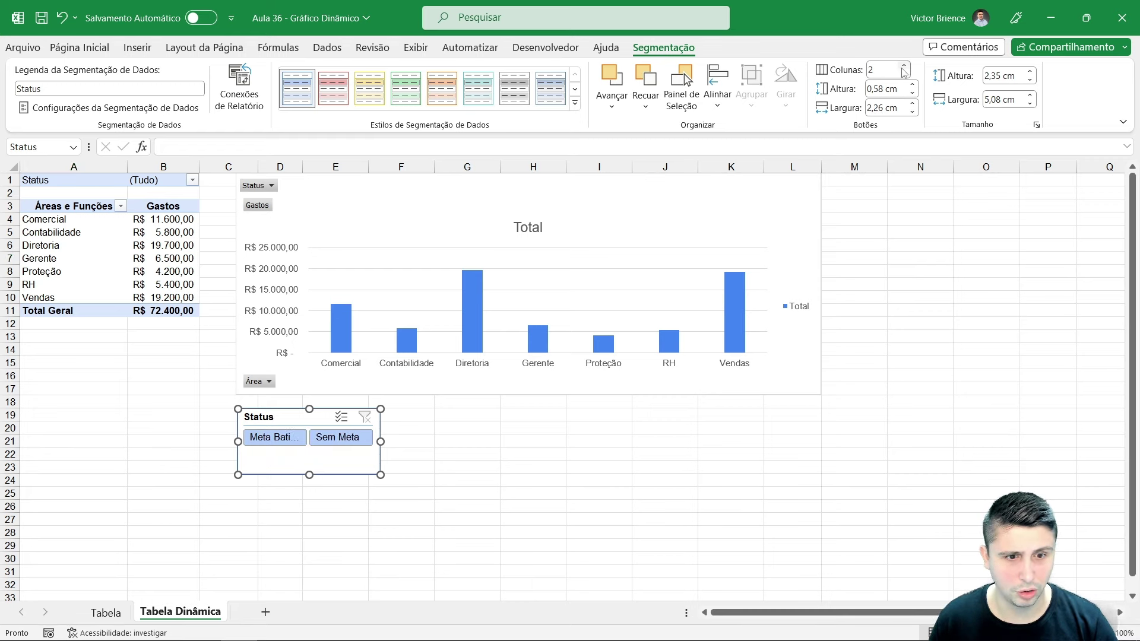
left_click_drag(381, 441, 460, 442)
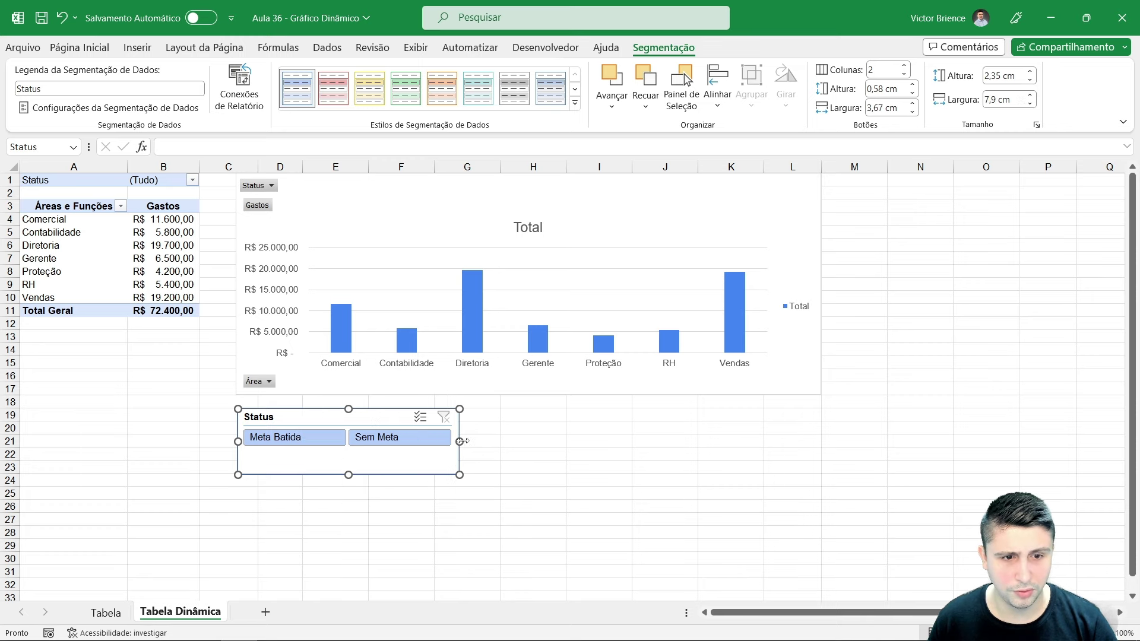
left_click_drag(338, 473, 337, 457)
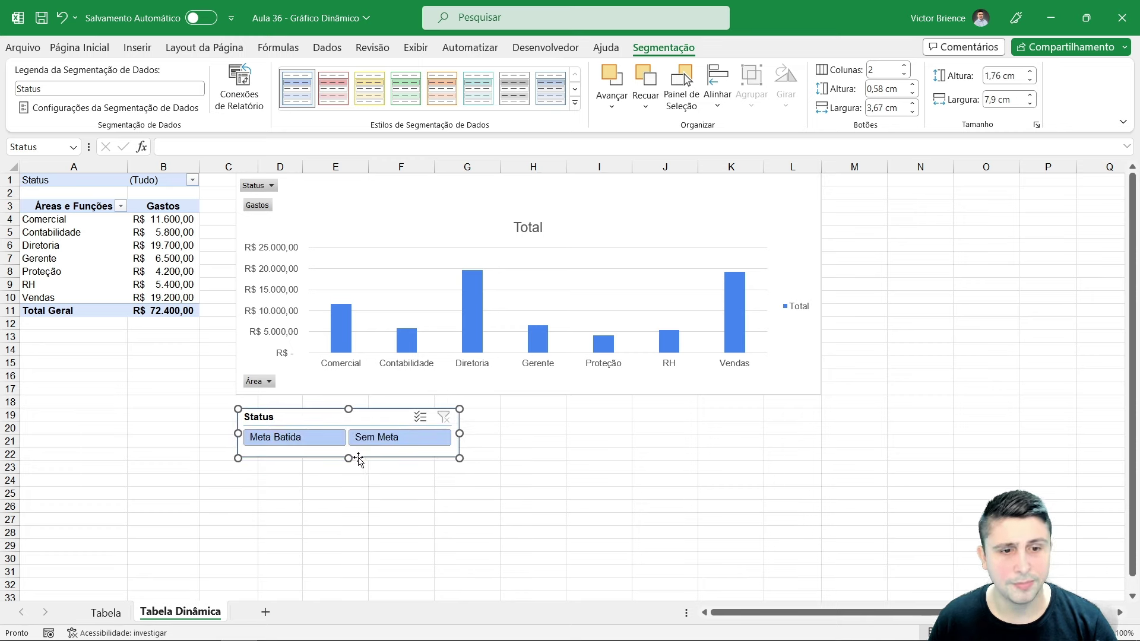
Test the slicer with Meta Batida, then Sem Meta, then show both statuses again
left_click(279, 438)
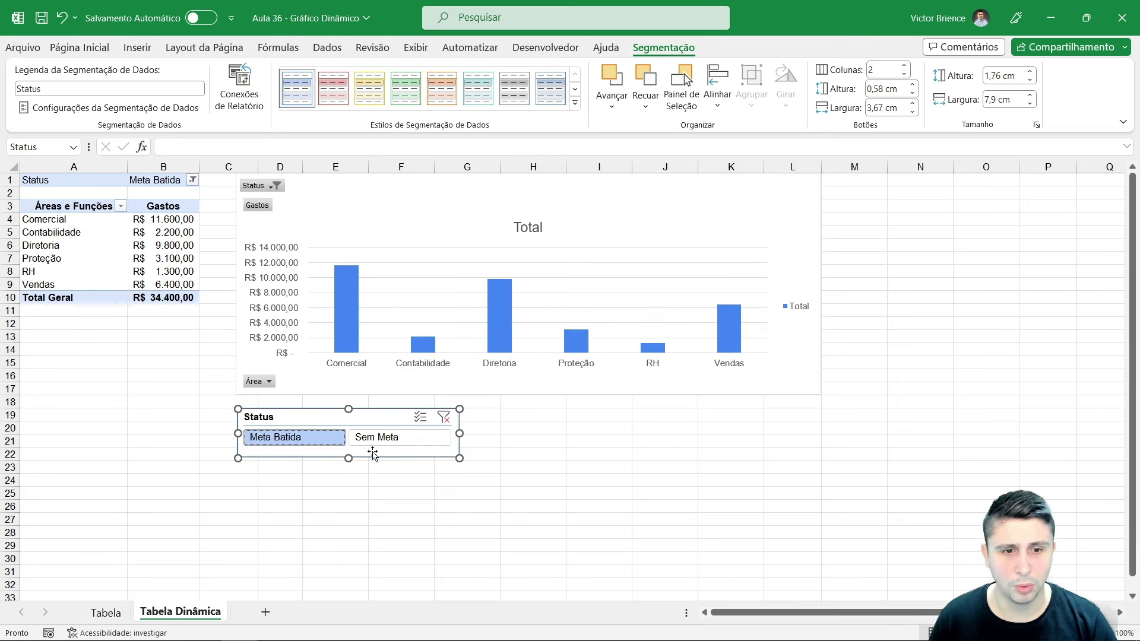
left_click(401, 437)
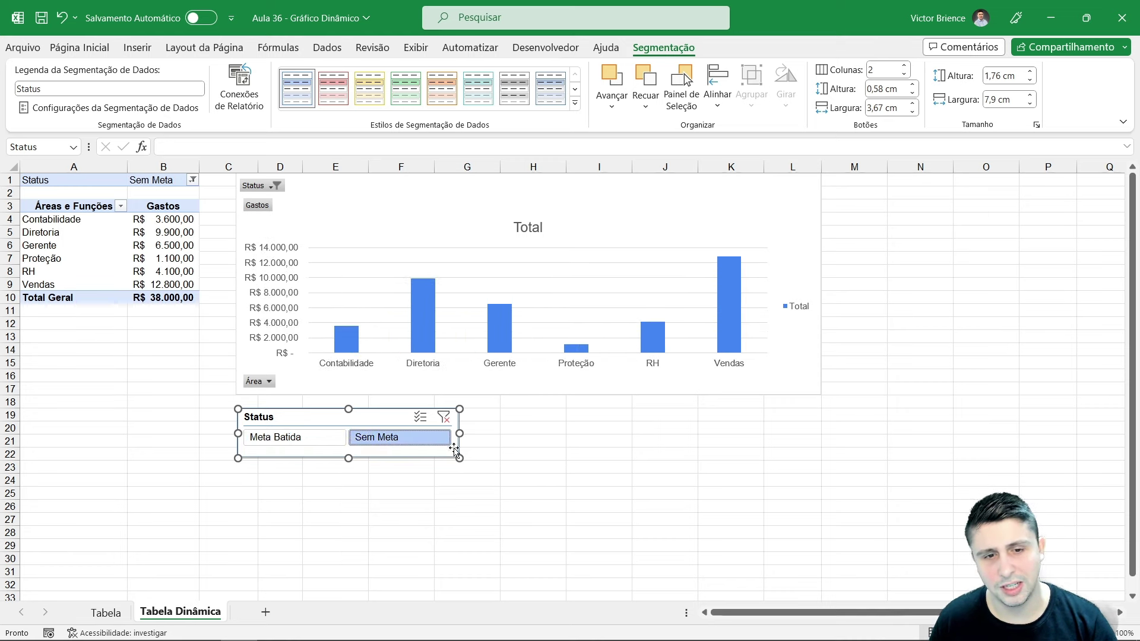
left_click(297, 438, "ctrl")
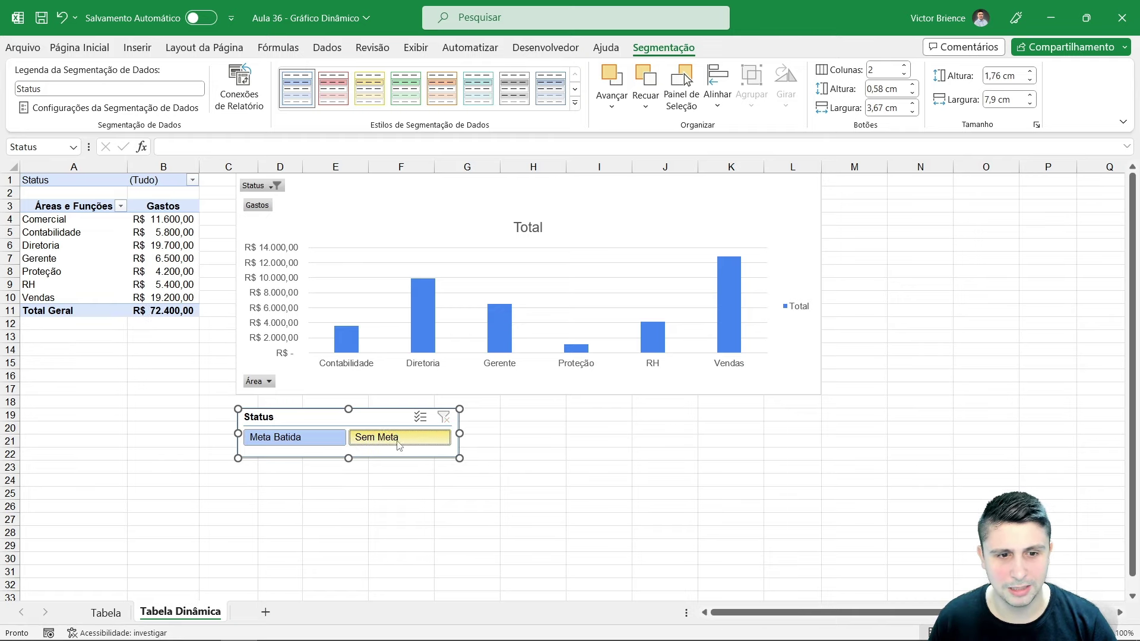
left_click(442, 202)
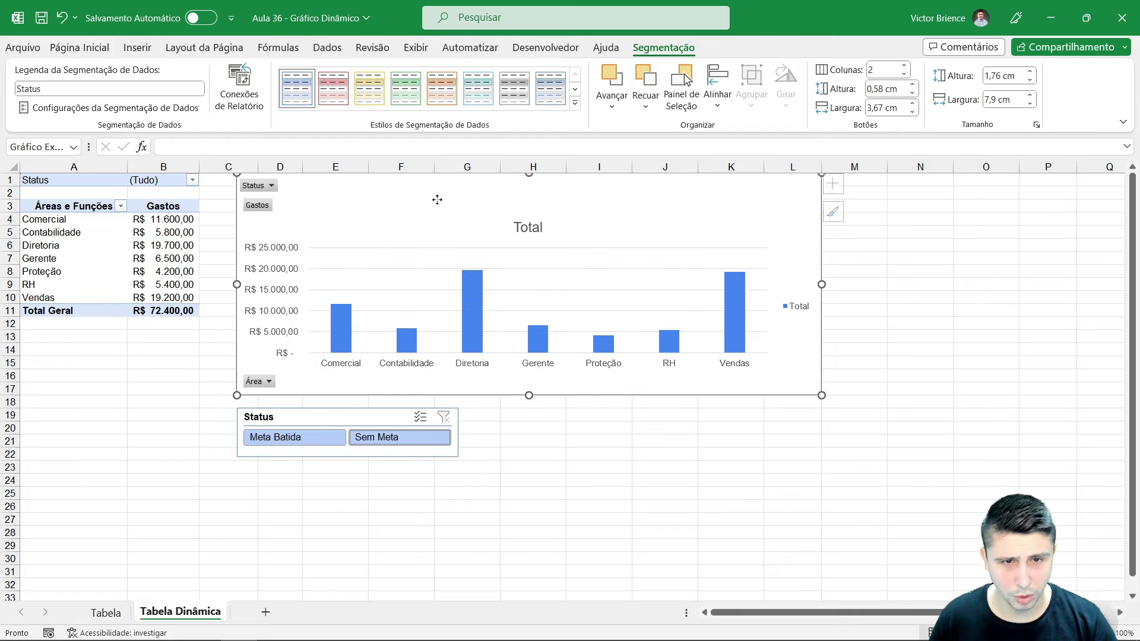
left_click(663, 55)
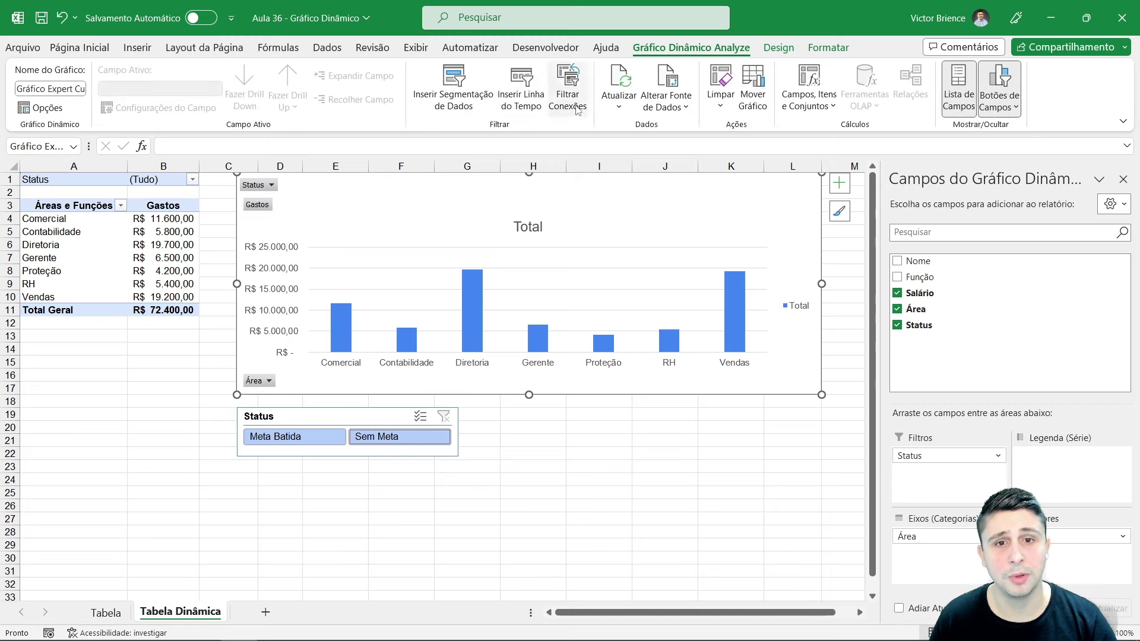
left_click(521, 101)
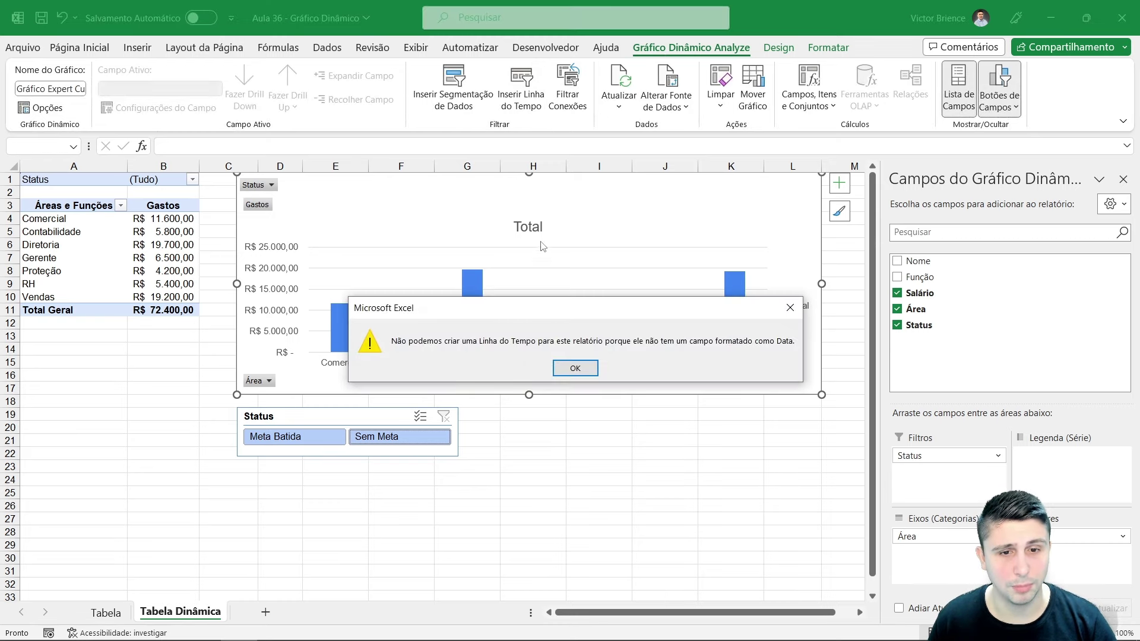
left_click(575, 368)
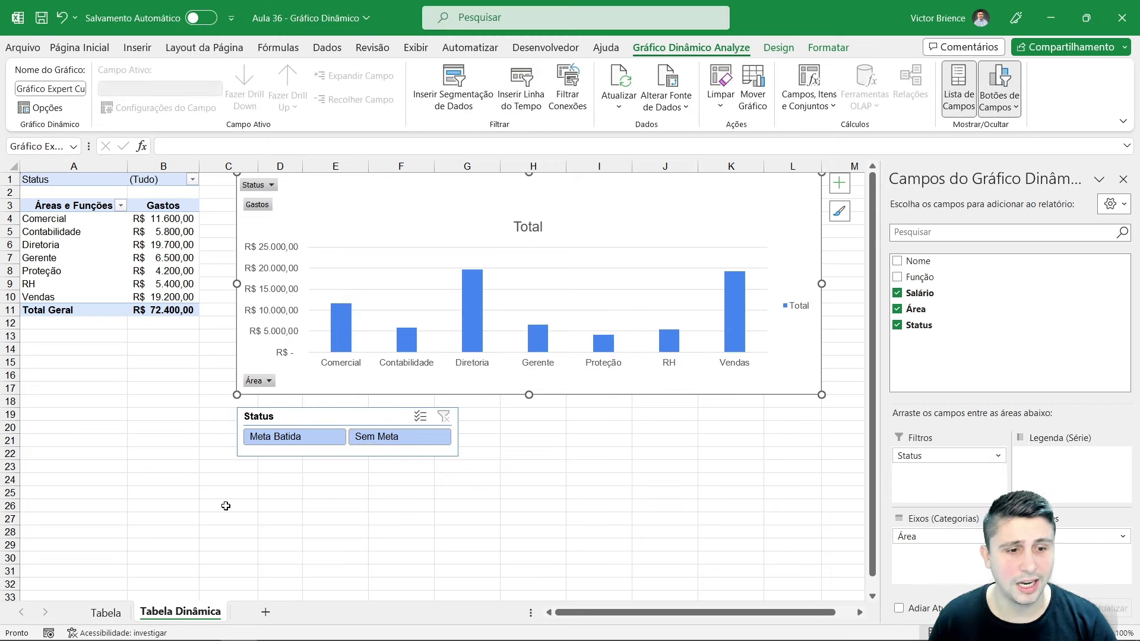
left_click(106, 612)
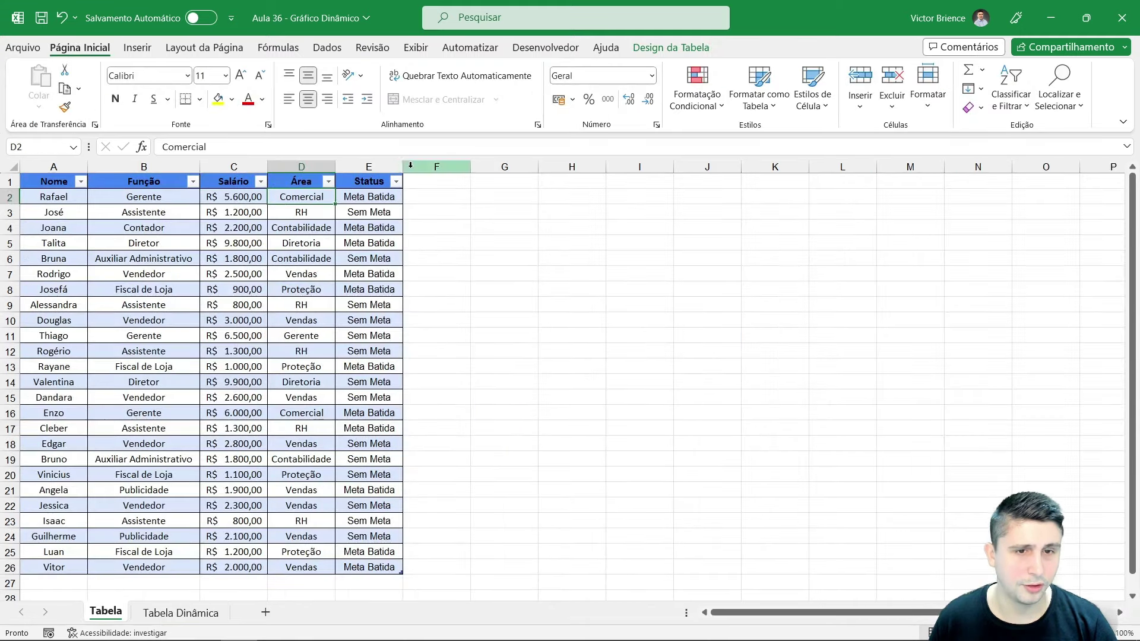
left_click_drag(432, 180, 426, 563)
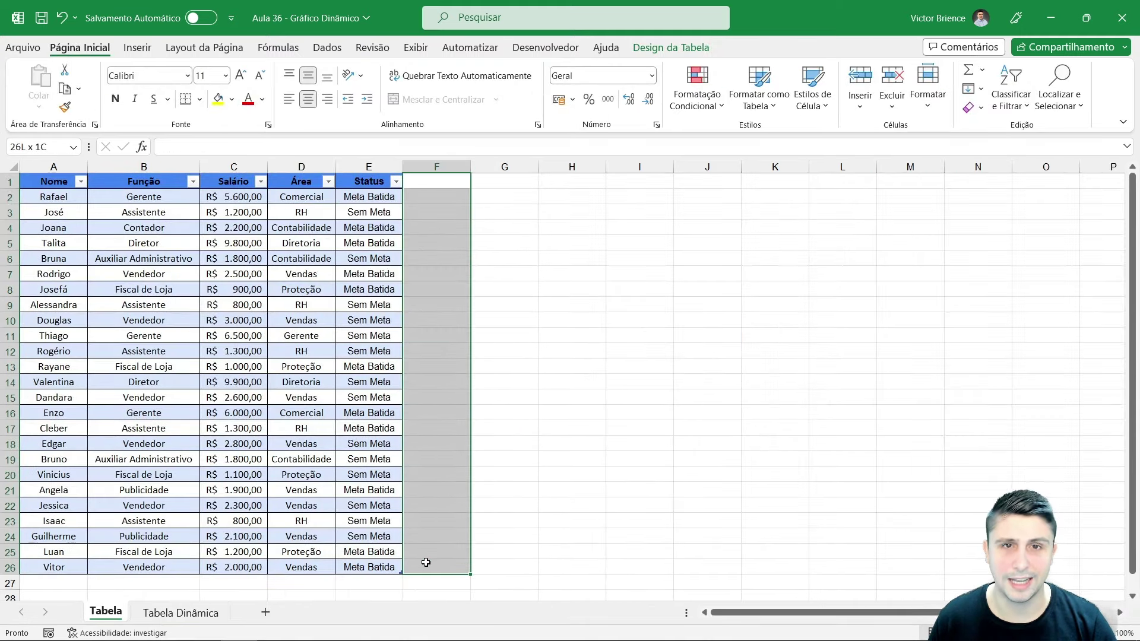
left_click(446, 240)
left_click_drag(437, 187, 427, 564)
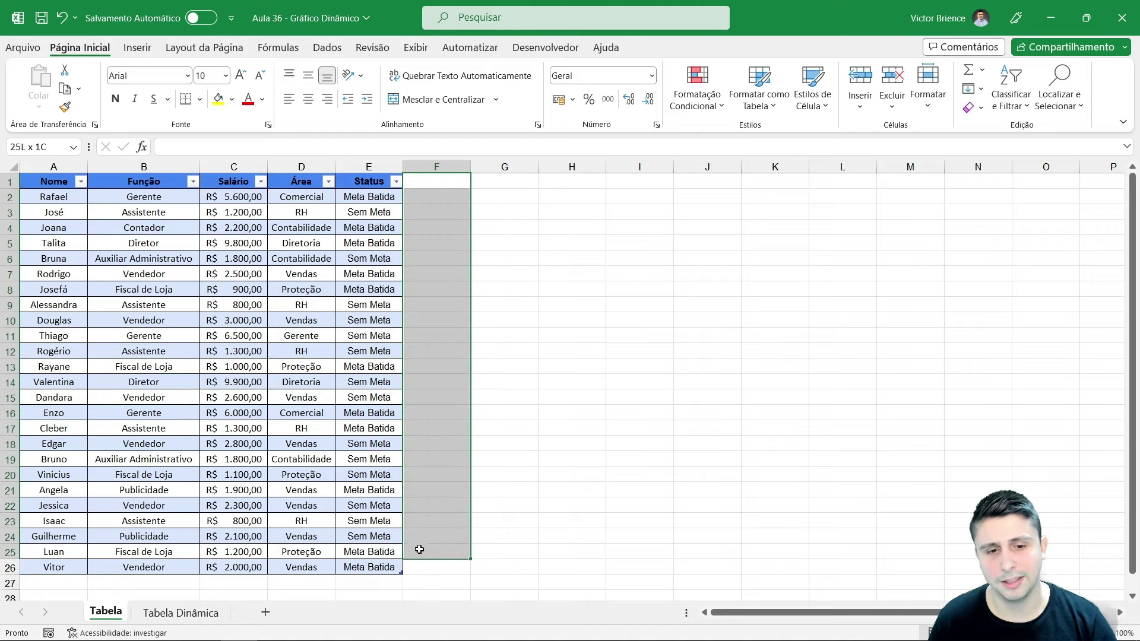
left_click(181, 613)
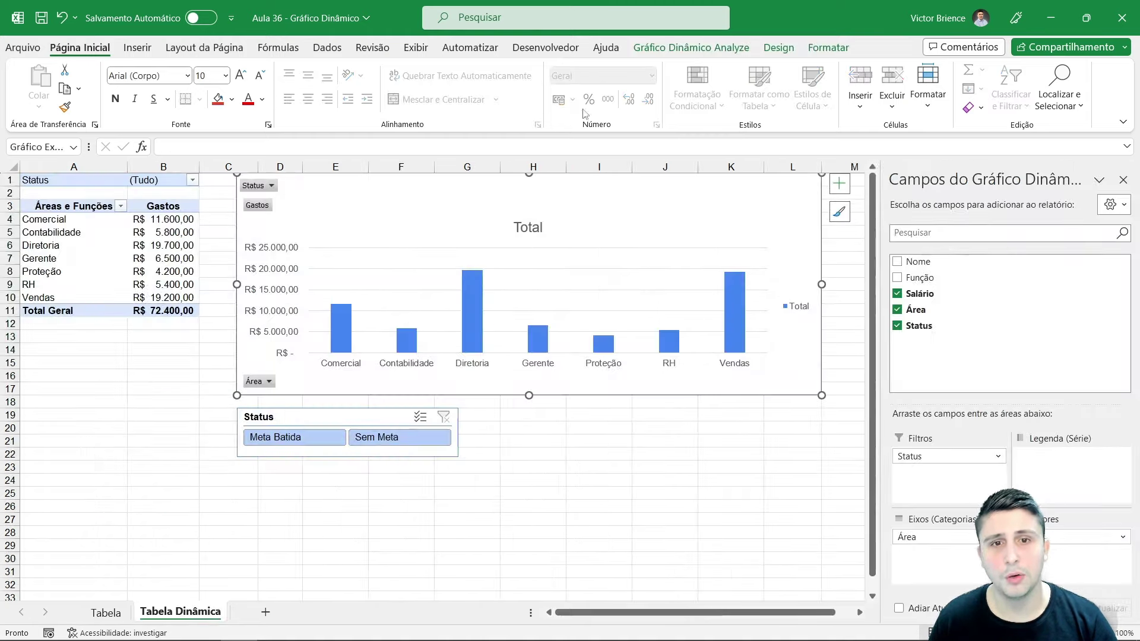
Hide every field button on the pivot chart with Botões de Campos > Ocultar Tudo
left_click(659, 49)
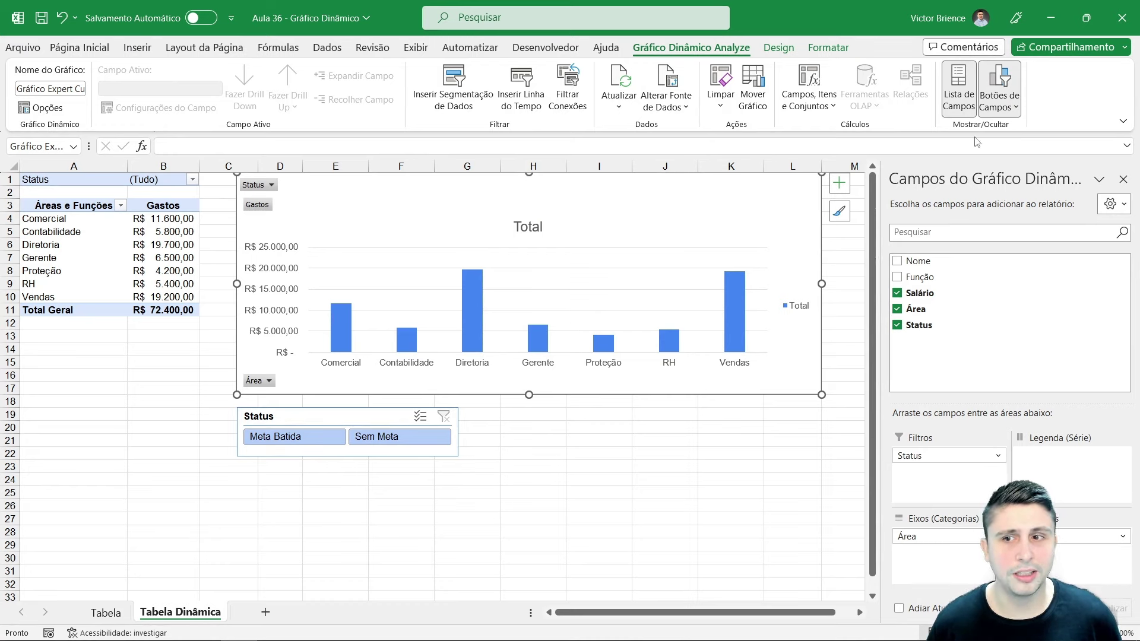
left_click(958, 104)
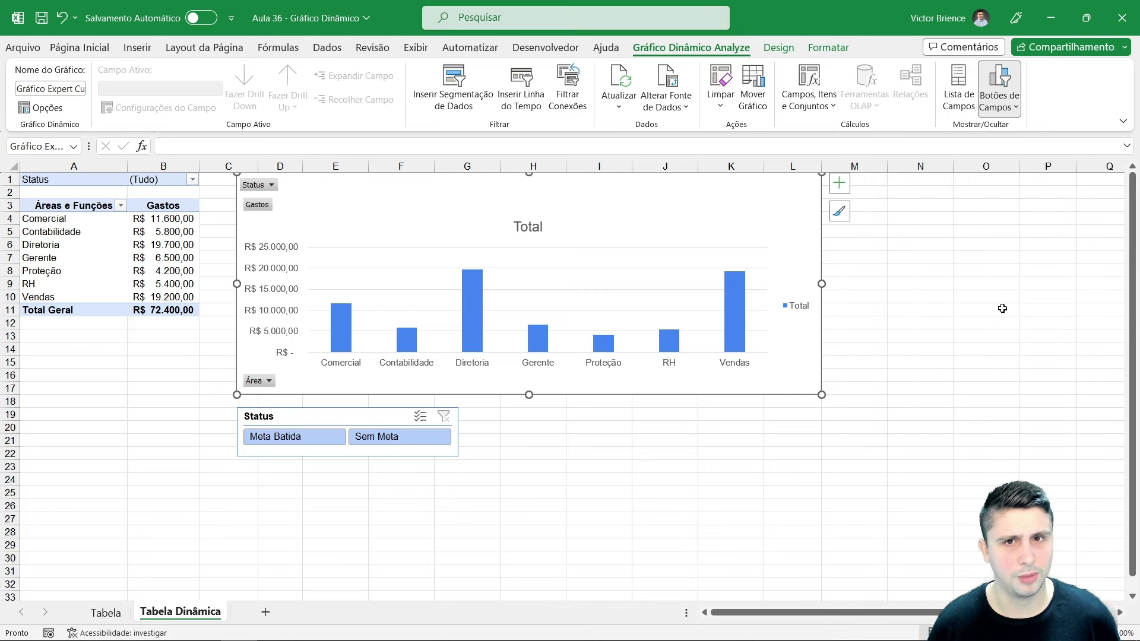
left_click(958, 95)
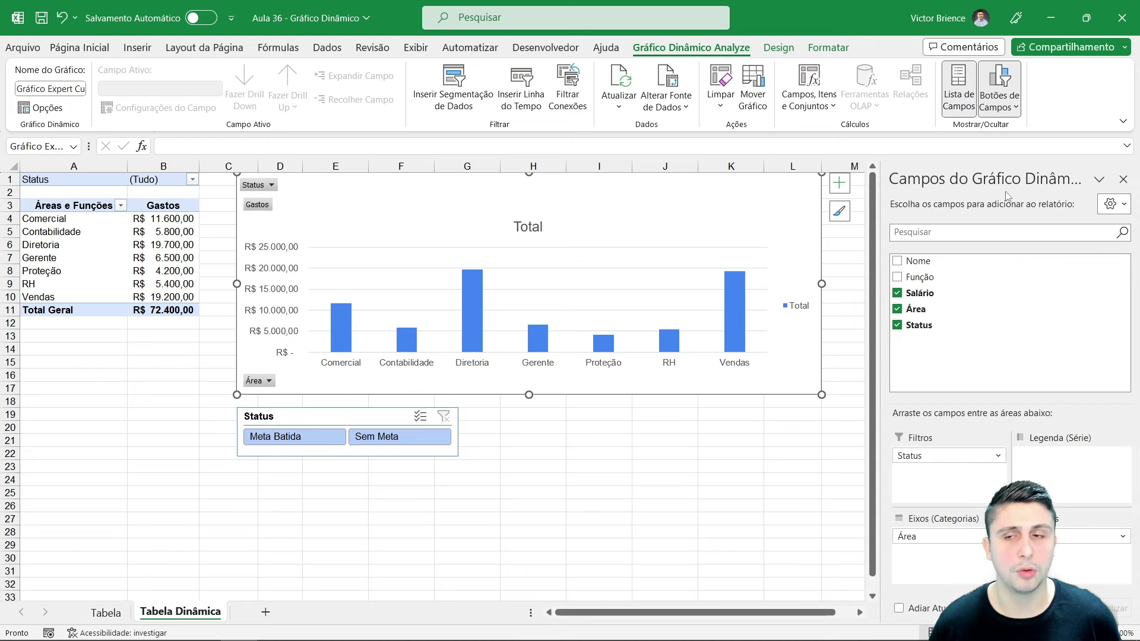
left_click(1016, 109)
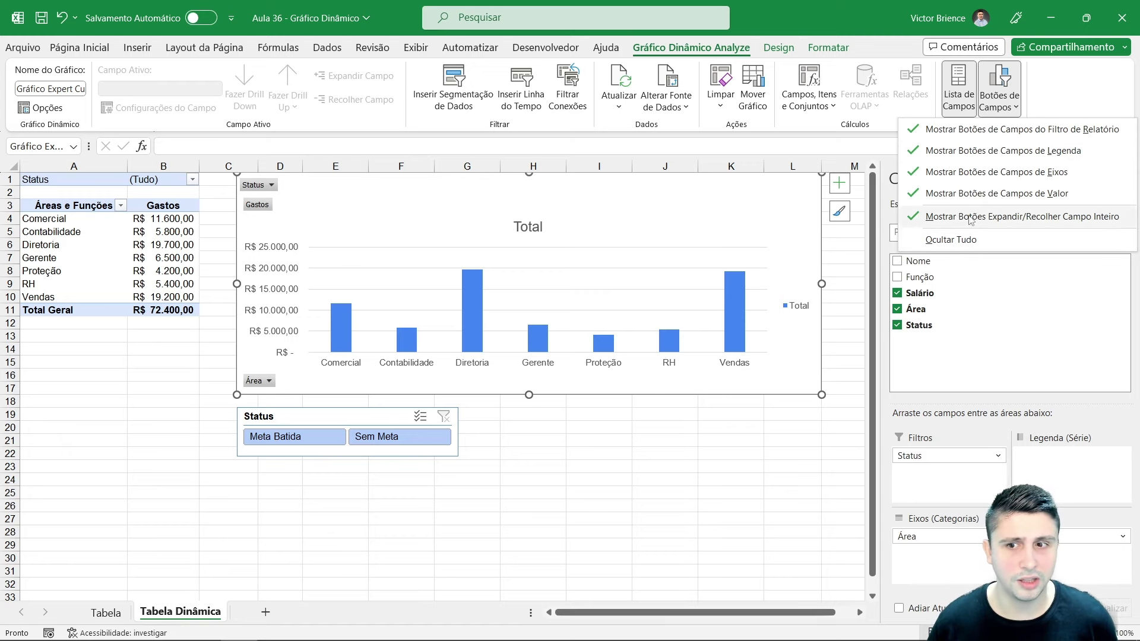
left_click(951, 239)
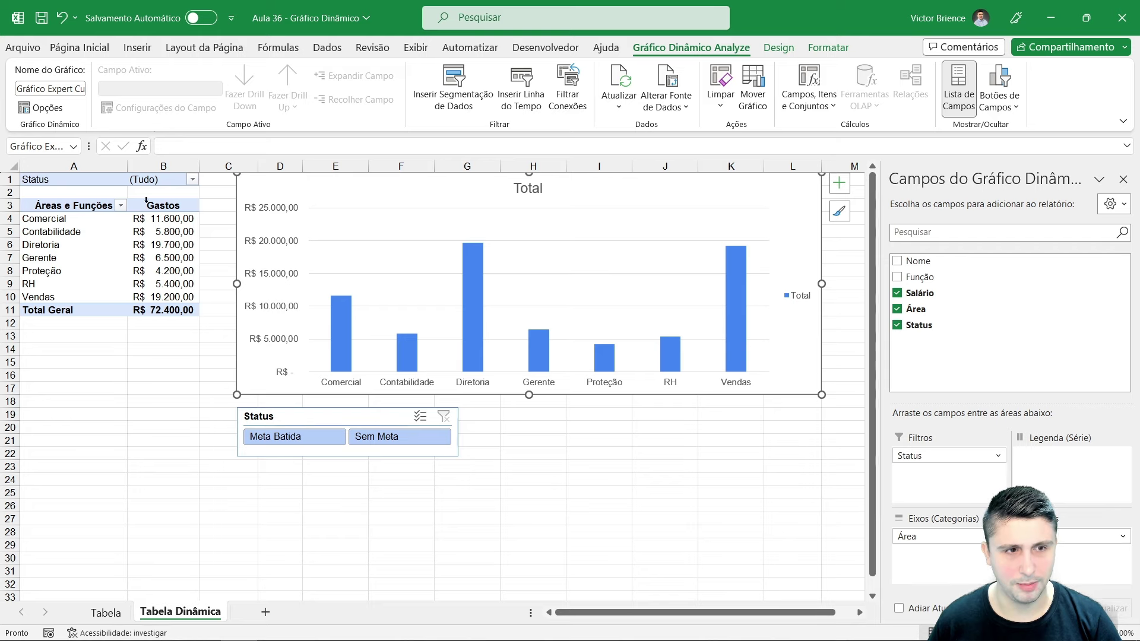
left_click(89, 238)
left_click(91, 262)
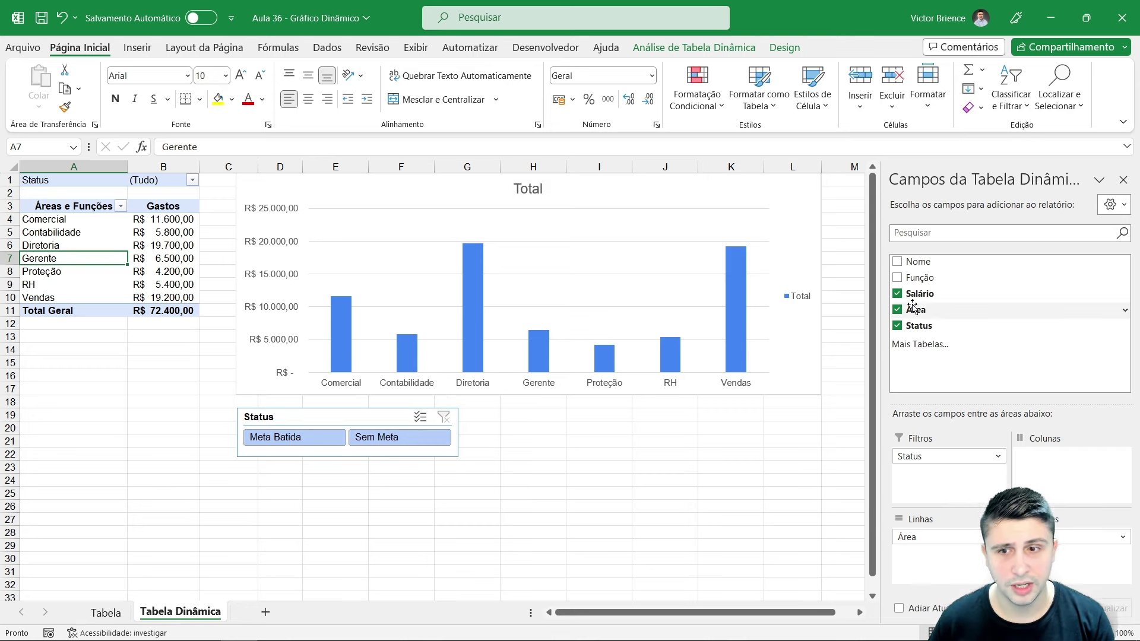
left_click_drag(917, 279, 916, 551)
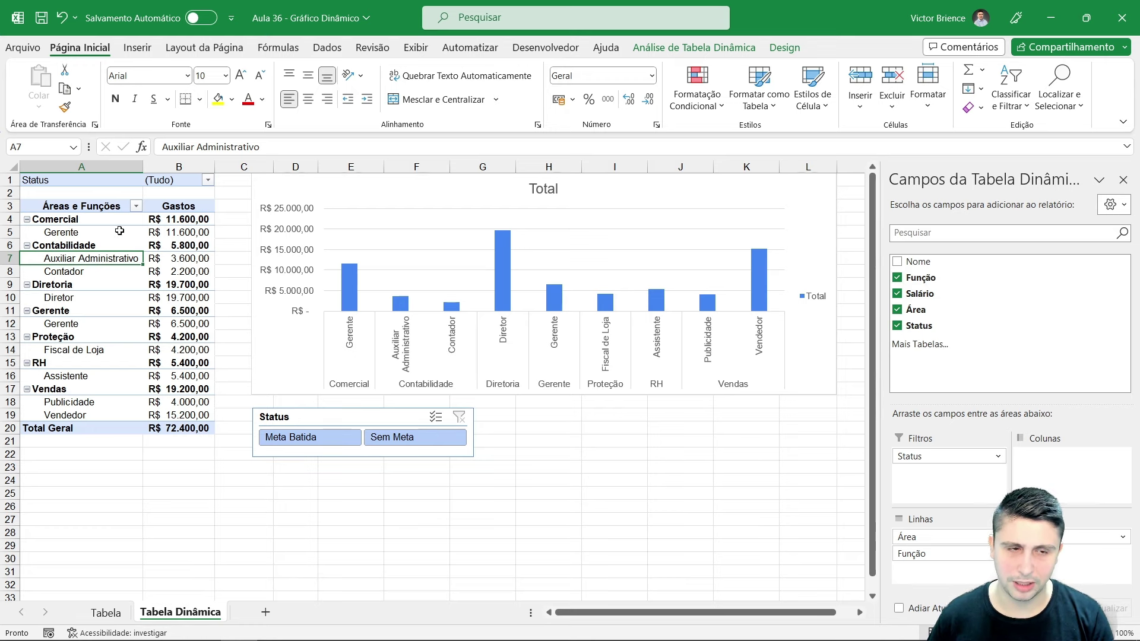
left_click(425, 184)
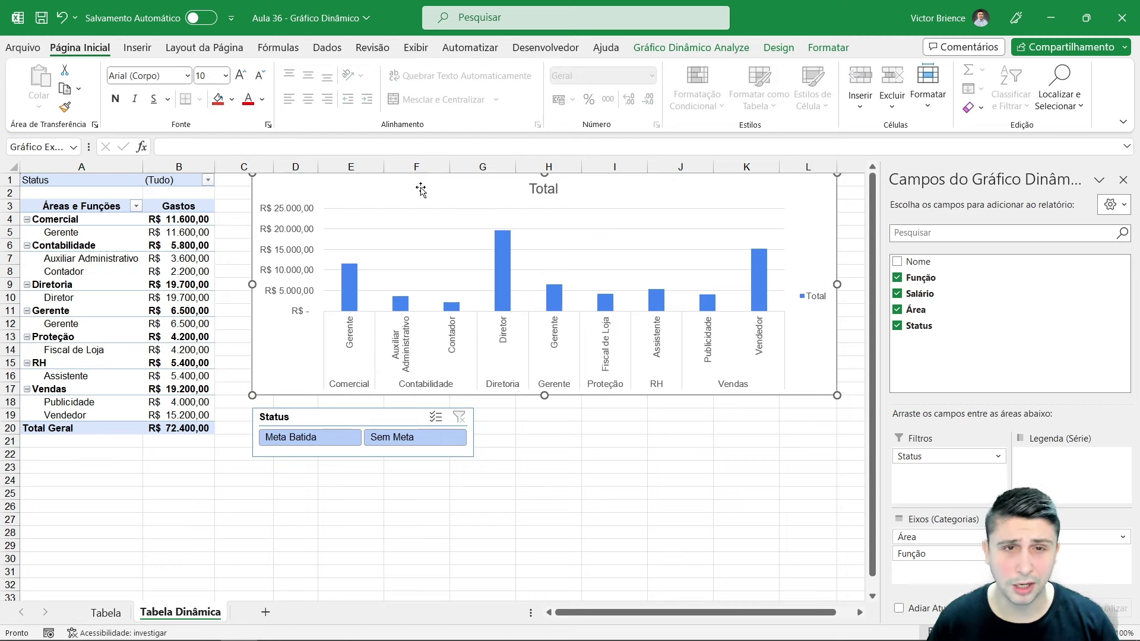
left_click_drag(67, 466, 203, 561)
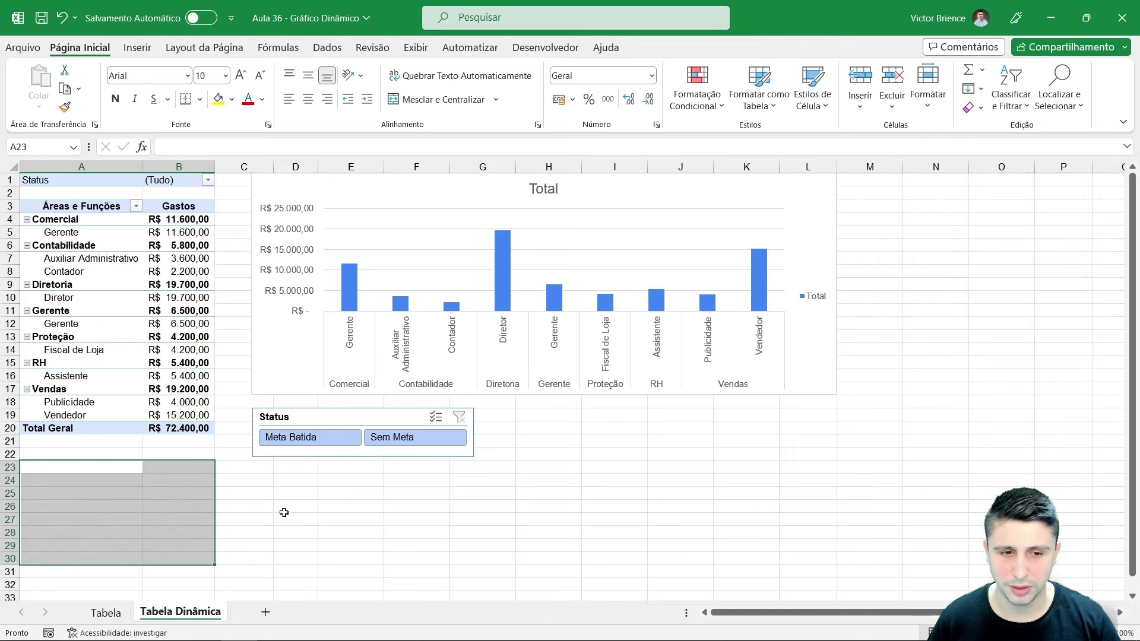
left_click_drag(291, 491, 741, 562)
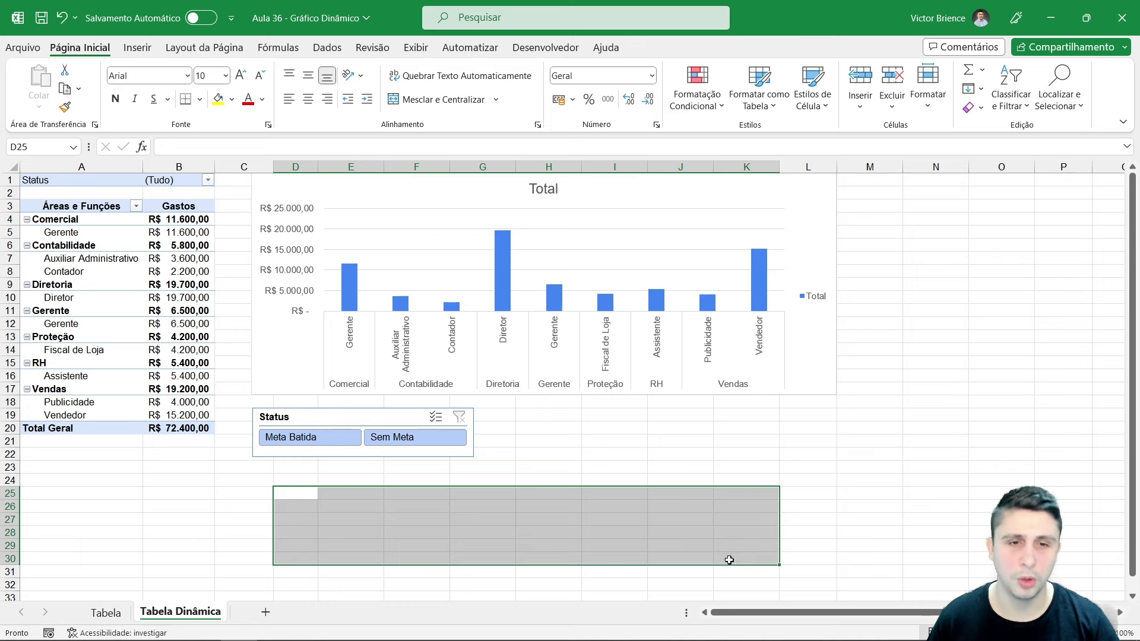
left_click(426, 202)
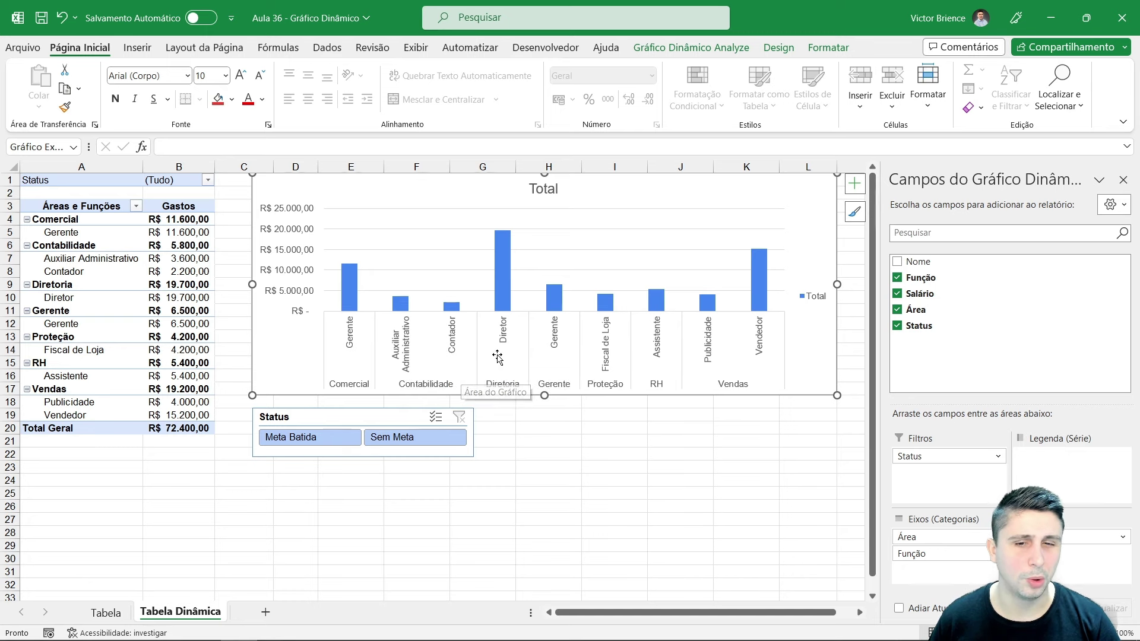
mouse_move(926, 553)
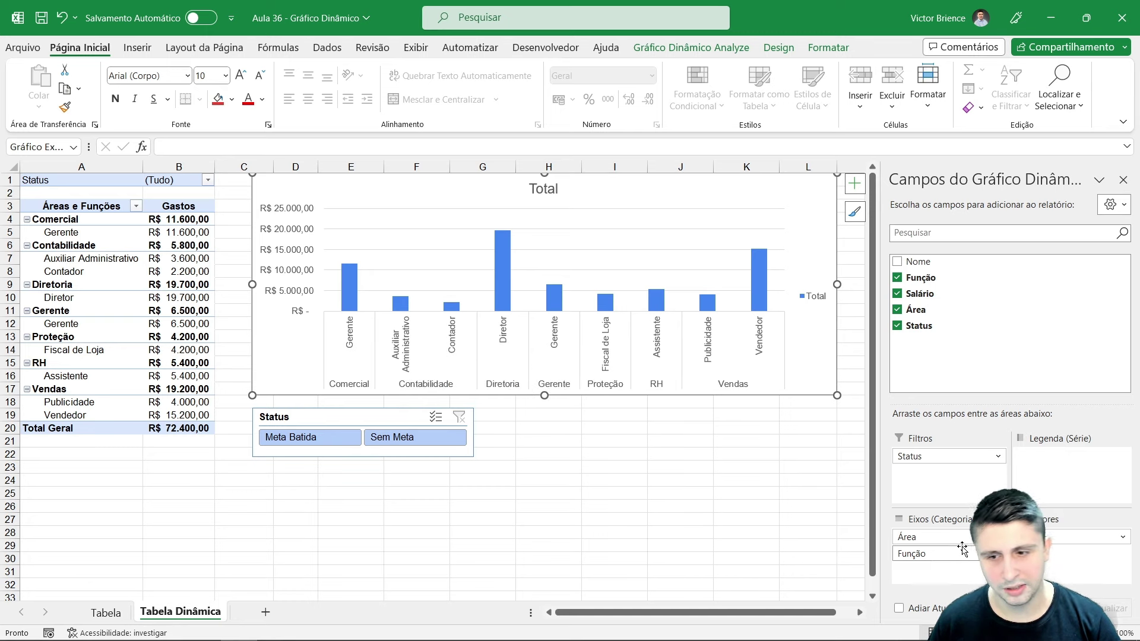
left_click(898, 279)
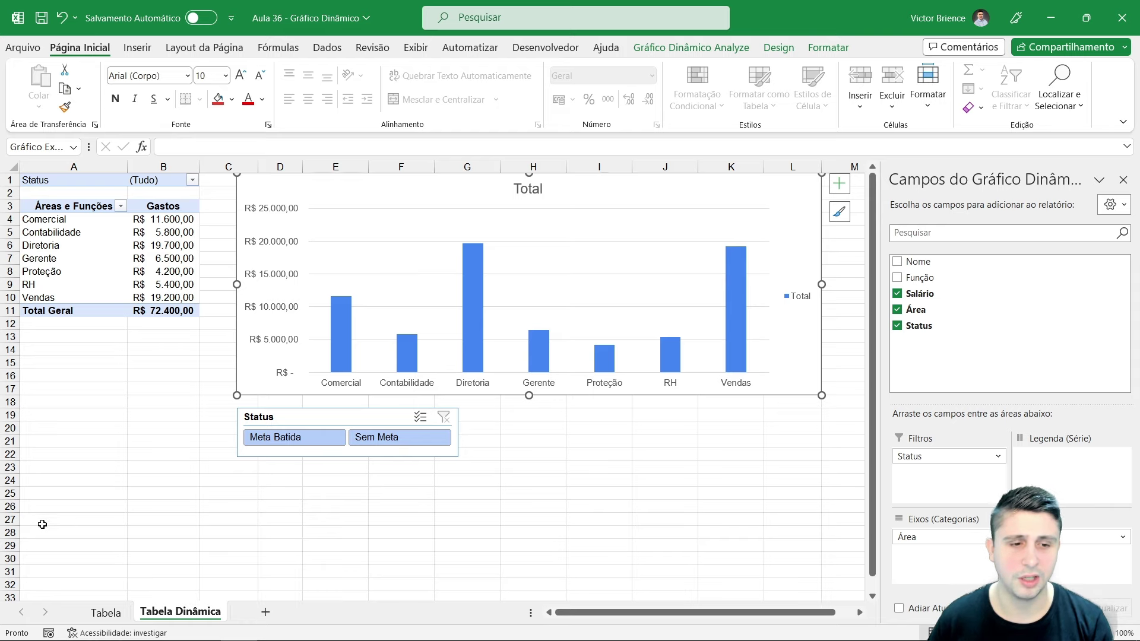
Select the pivot chart and browse the Design tab's chart style gallery without applying one
left_click_drag(38, 520, 307, 482)
left_click_drag(599, 520, 640, 541)
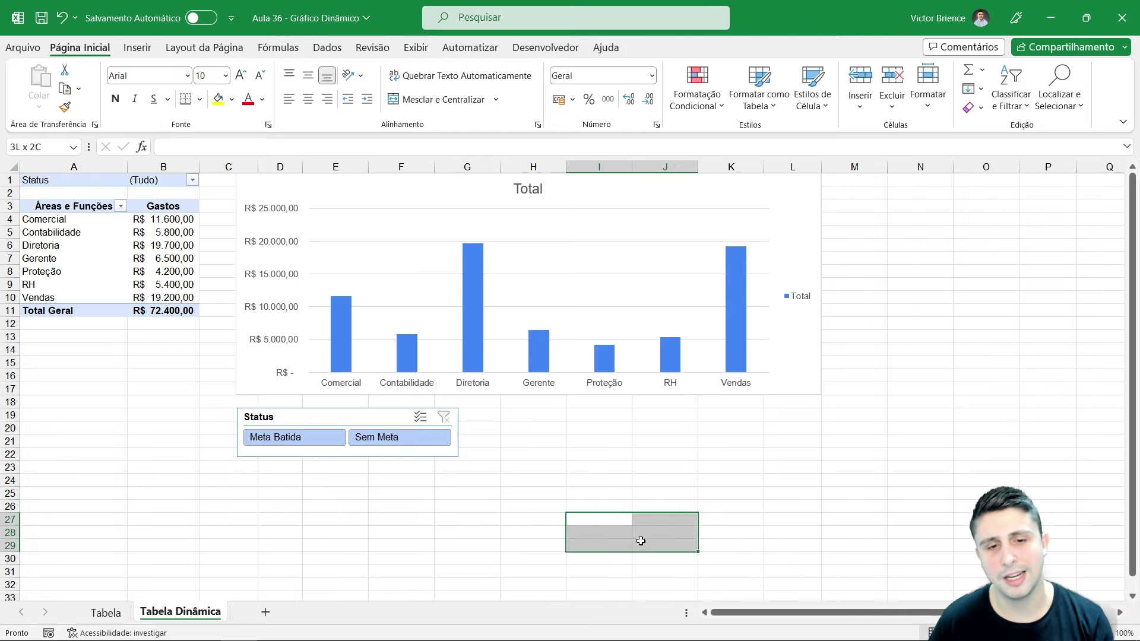
left_click(418, 192)
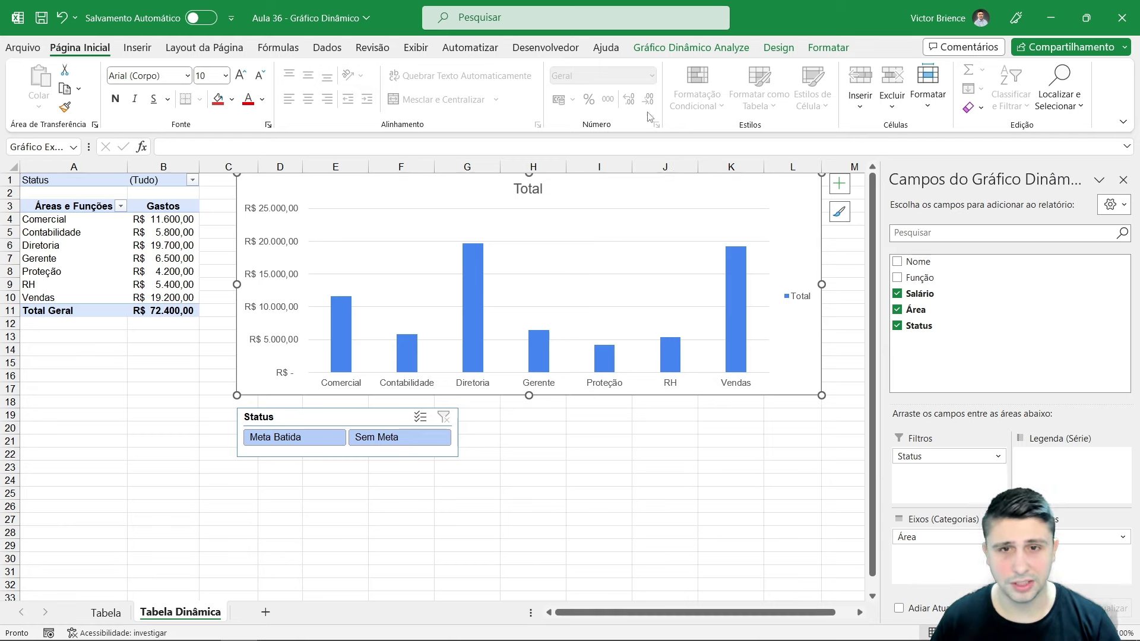
left_click(679, 50)
left_click(777, 48)
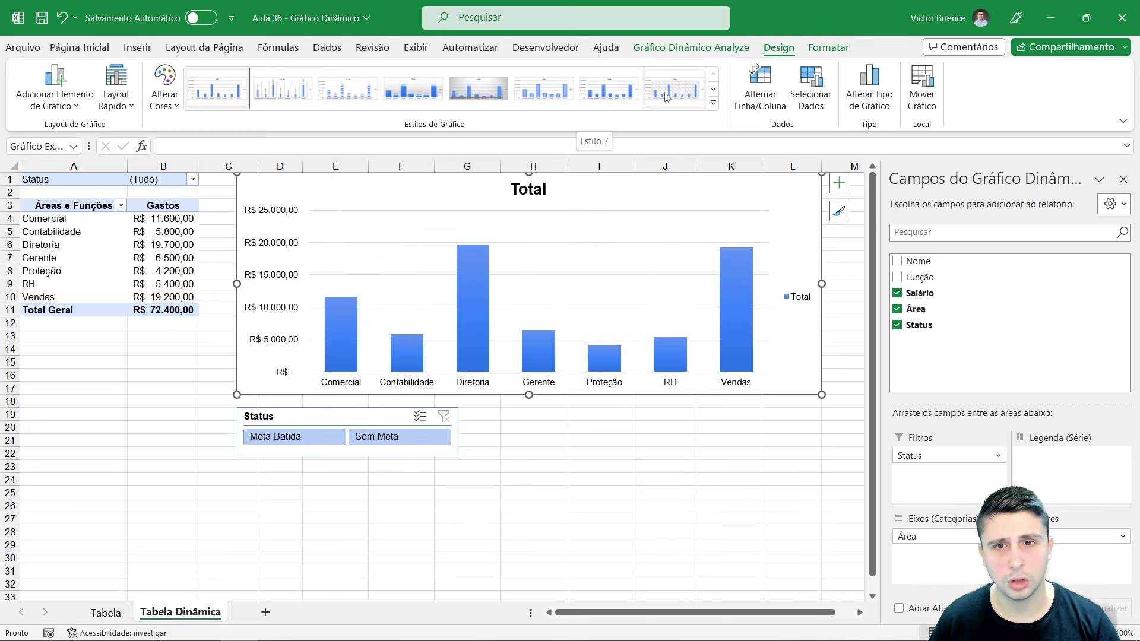
left_click(713, 90)
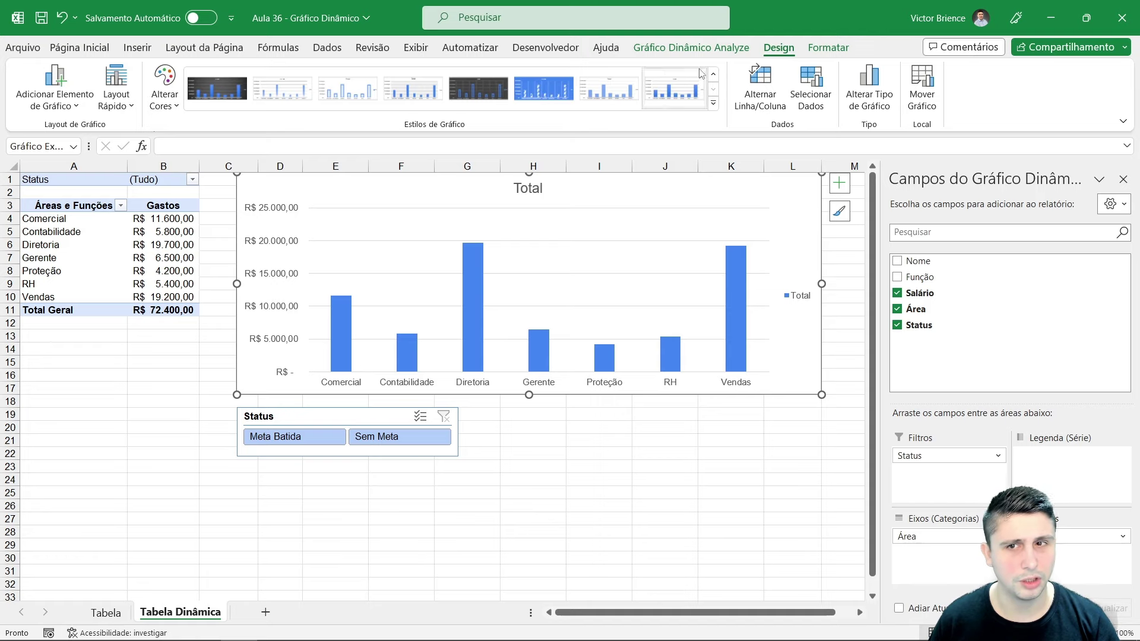
Set the pivot chart's Contorno da Forma to Sem Contorno, leaving its fill unchanged
left_click(810, 48)
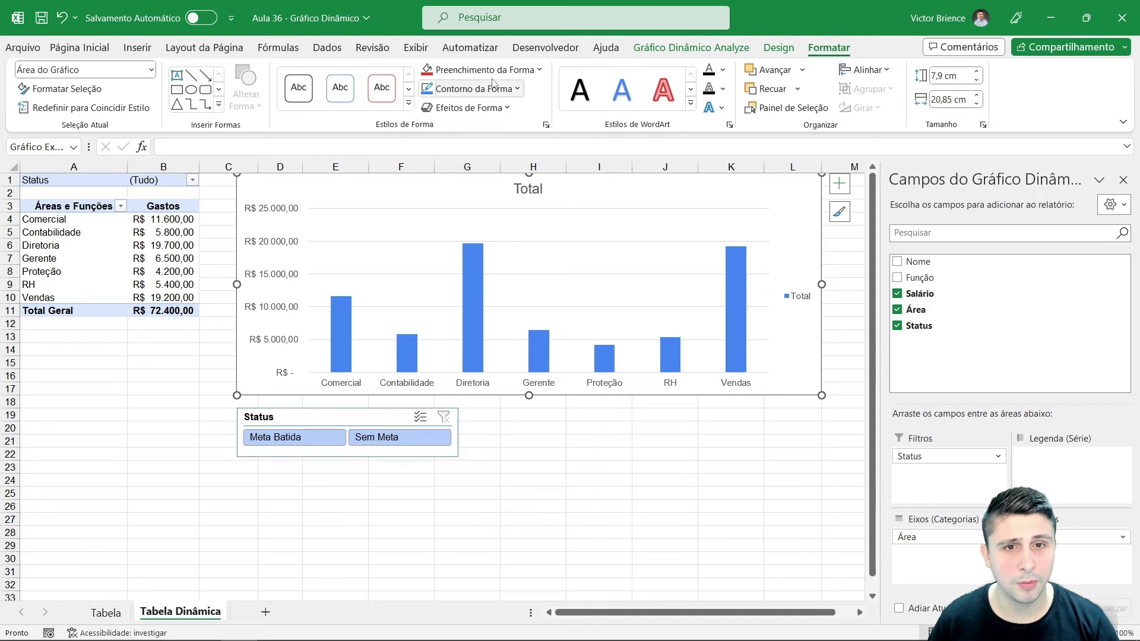
left_click(493, 71)
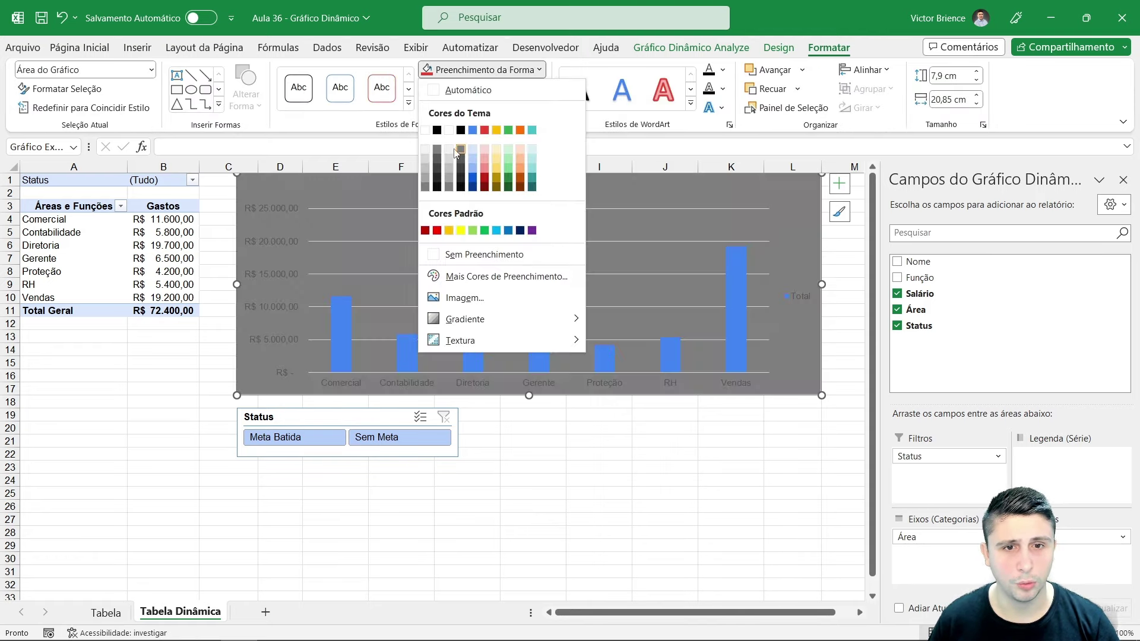
left_click(482, 70)
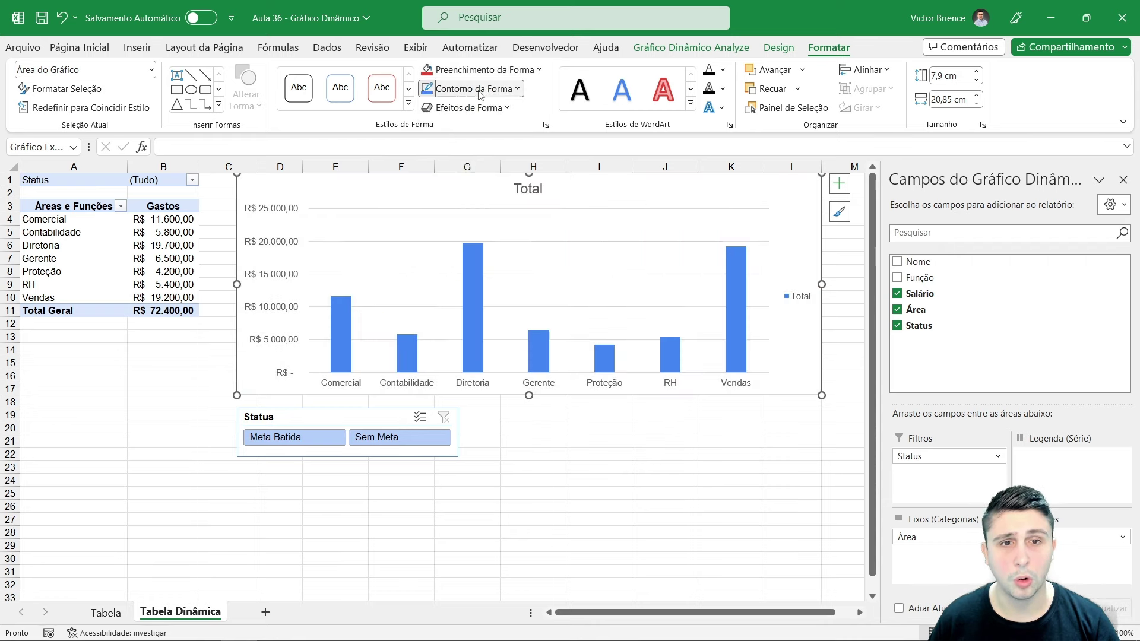
left_click(475, 89)
left_click(473, 273)
left_click(172, 431)
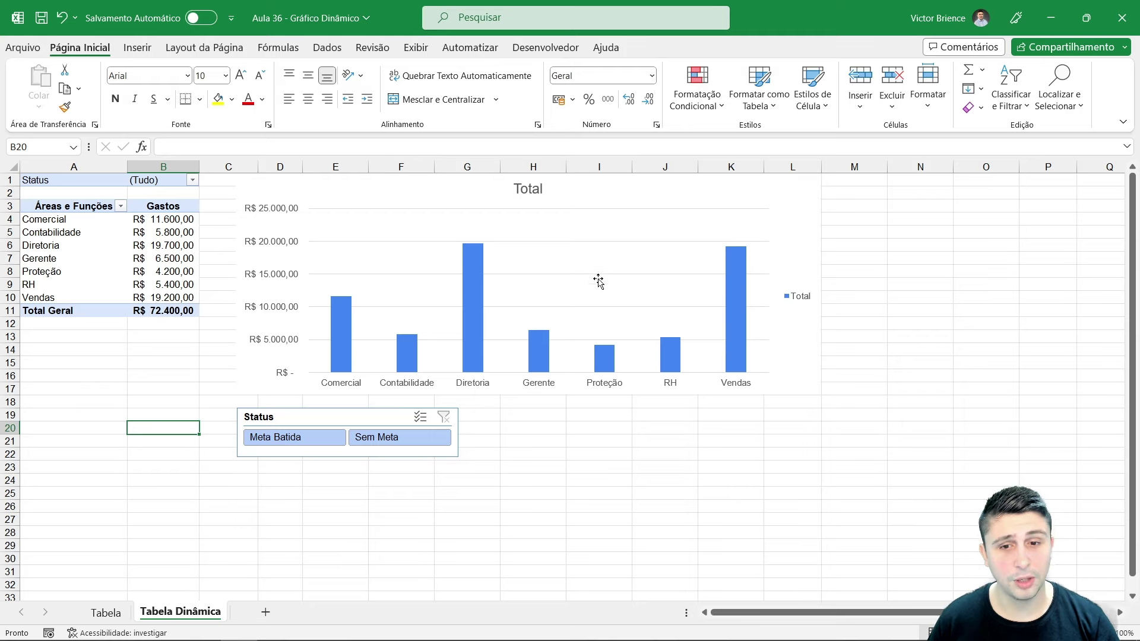
Uncheck Linhas de Grade on the Exibir tab to hide the worksheet gridlines
left_click(416, 48)
left_click(557, 99)
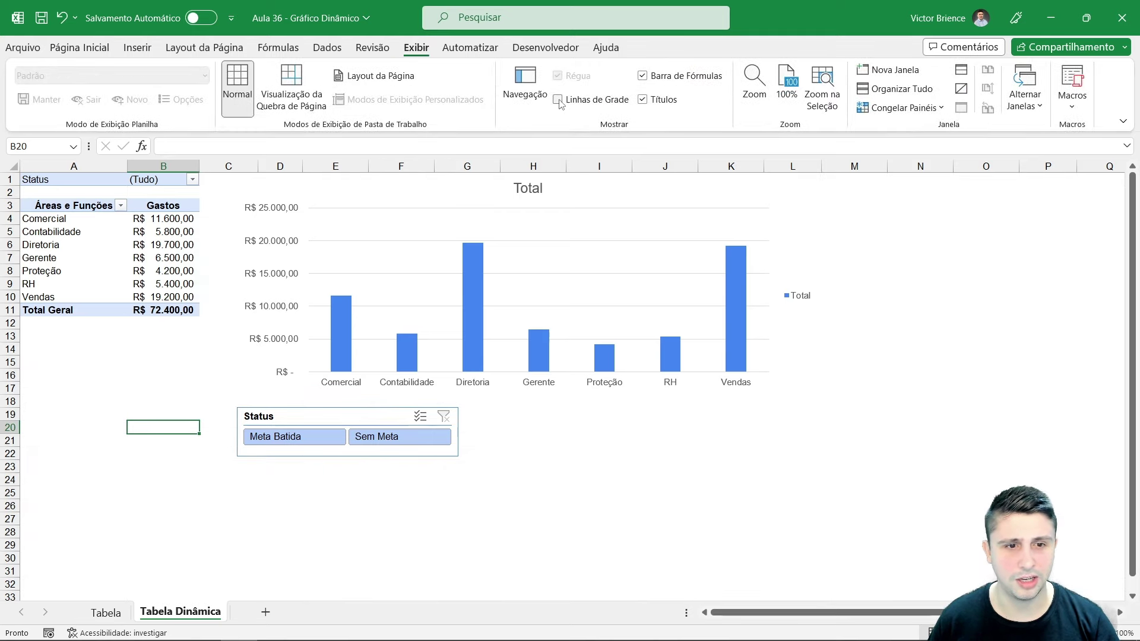
left_click(414, 195)
left_click(828, 47)
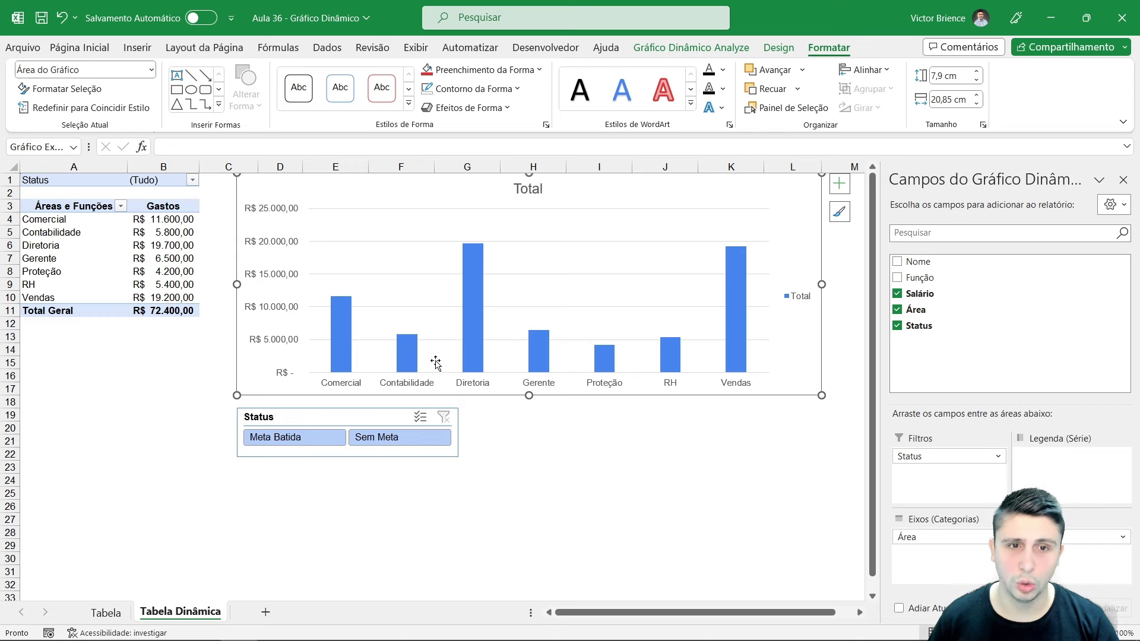
Insert a second pivot chart from the pivot table as a Linhas (line) chart of Gastos by area
left_click(95, 245)
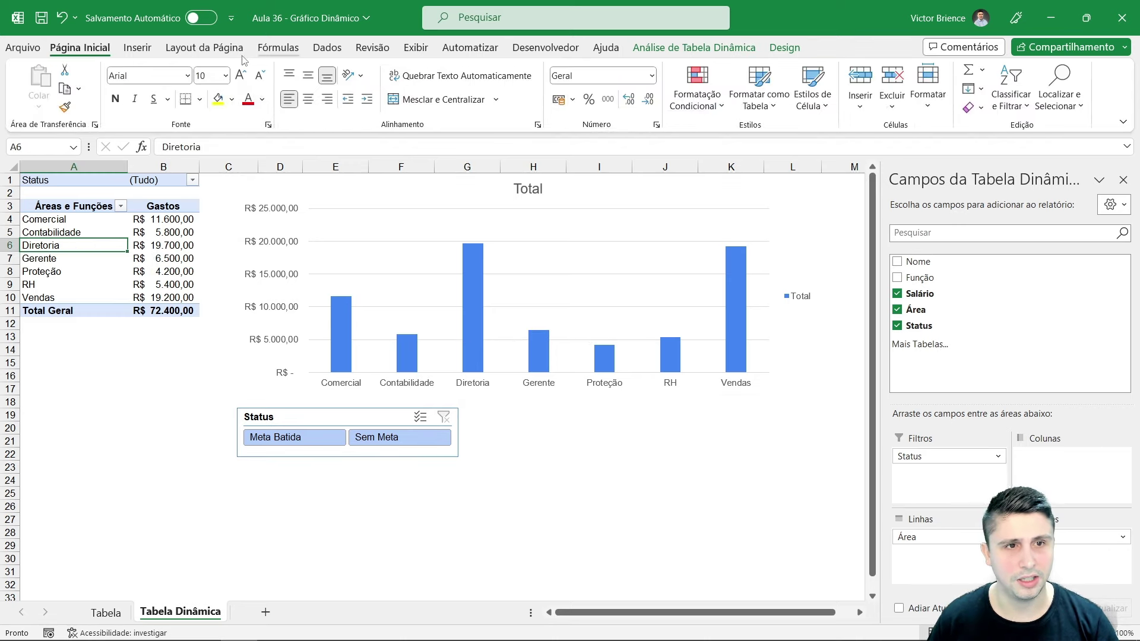
left_click(137, 47)
left_click(594, 80)
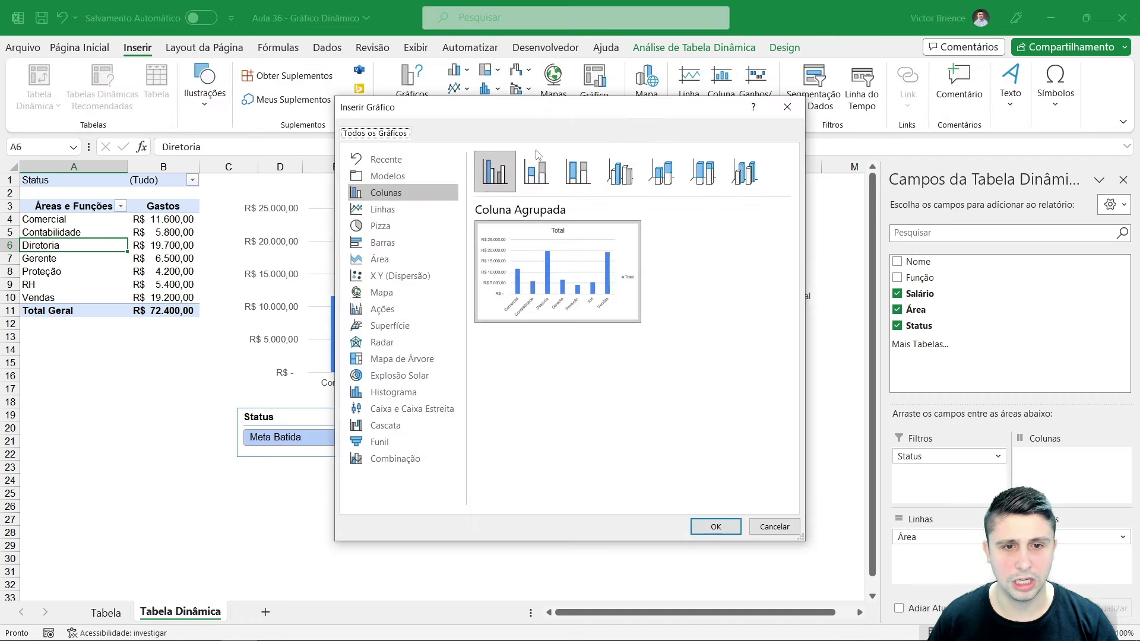
left_click(391, 211)
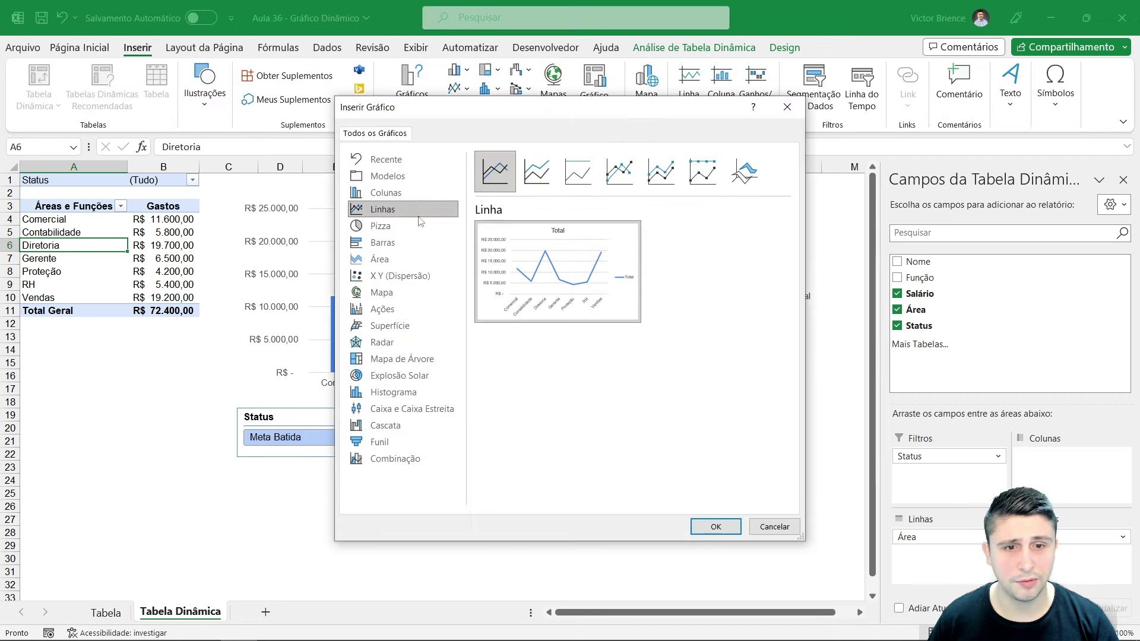
left_click(419, 224)
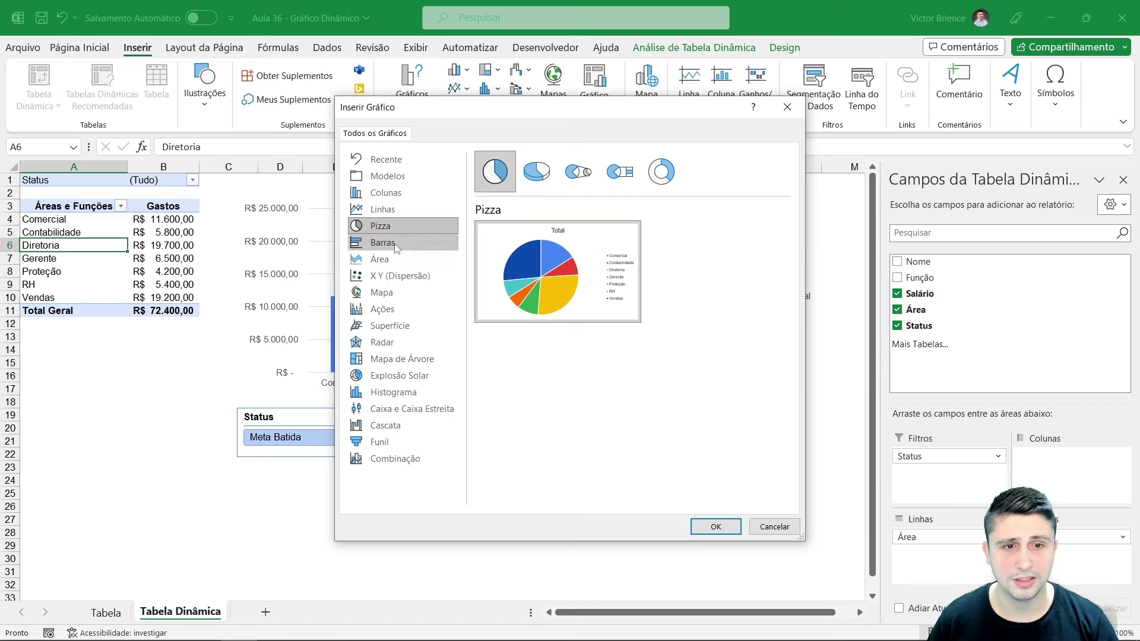
left_click(399, 242)
left_click(397, 259)
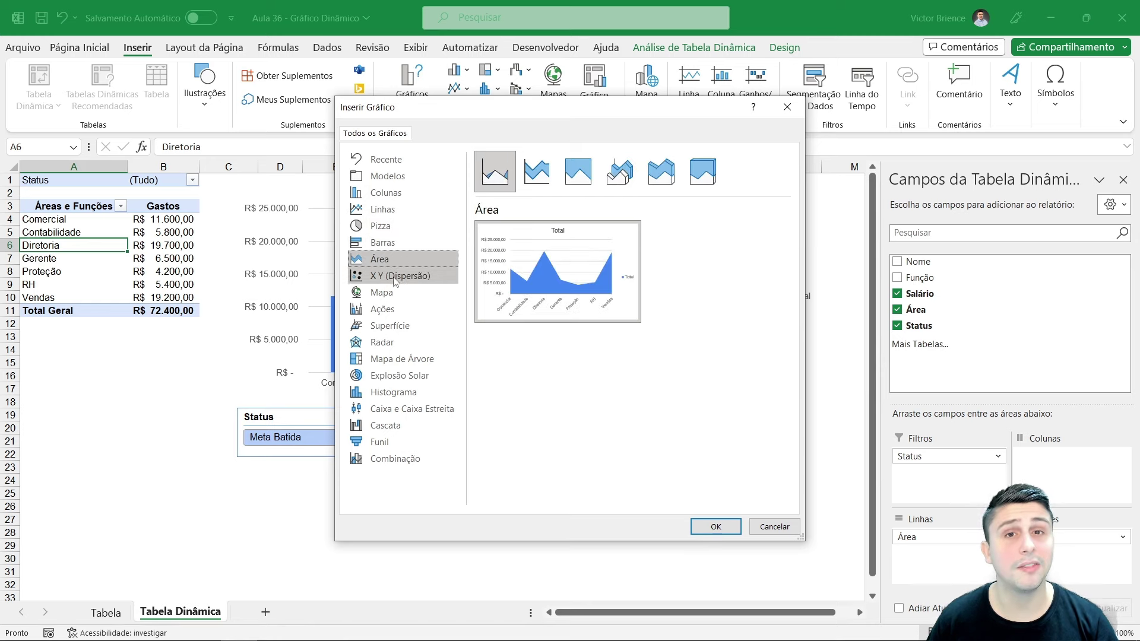
left_click(393, 210)
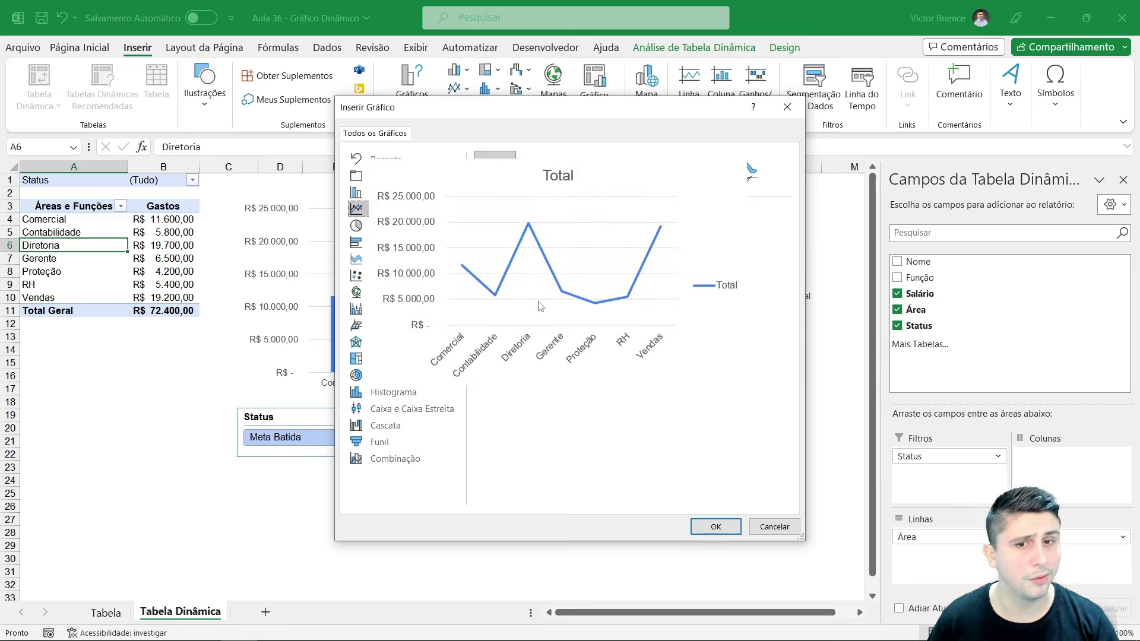
left_click(715, 527)
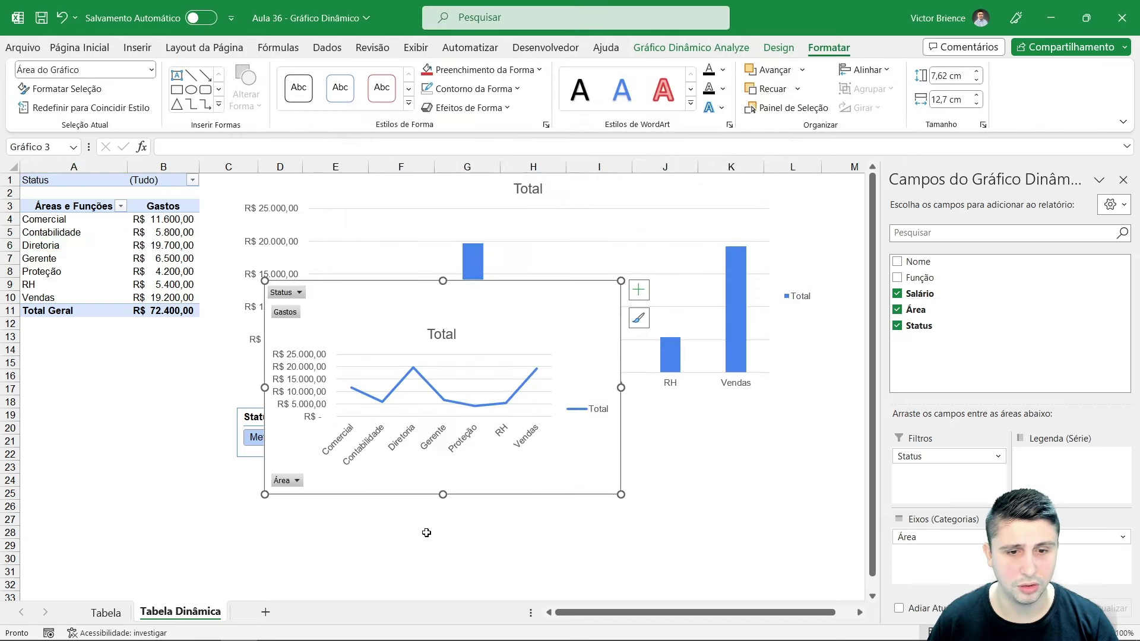
Move the line pivot chart down off the column chart, shorten it, and widen it
left_click_drag(413, 299, 420, 374)
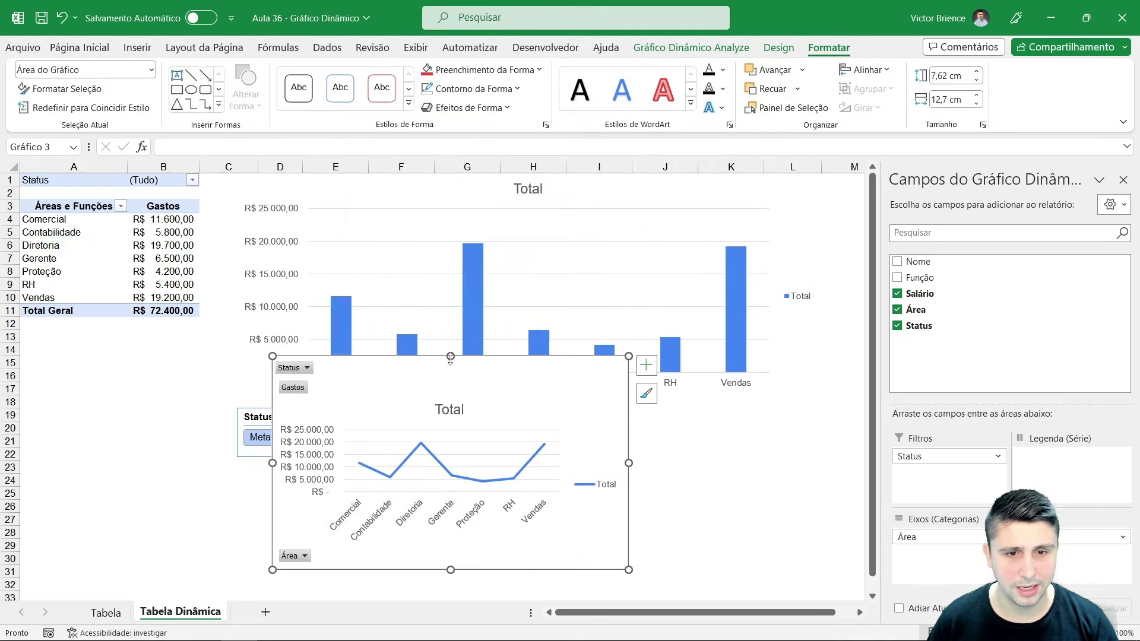
left_click_drag(447, 428, 448, 429)
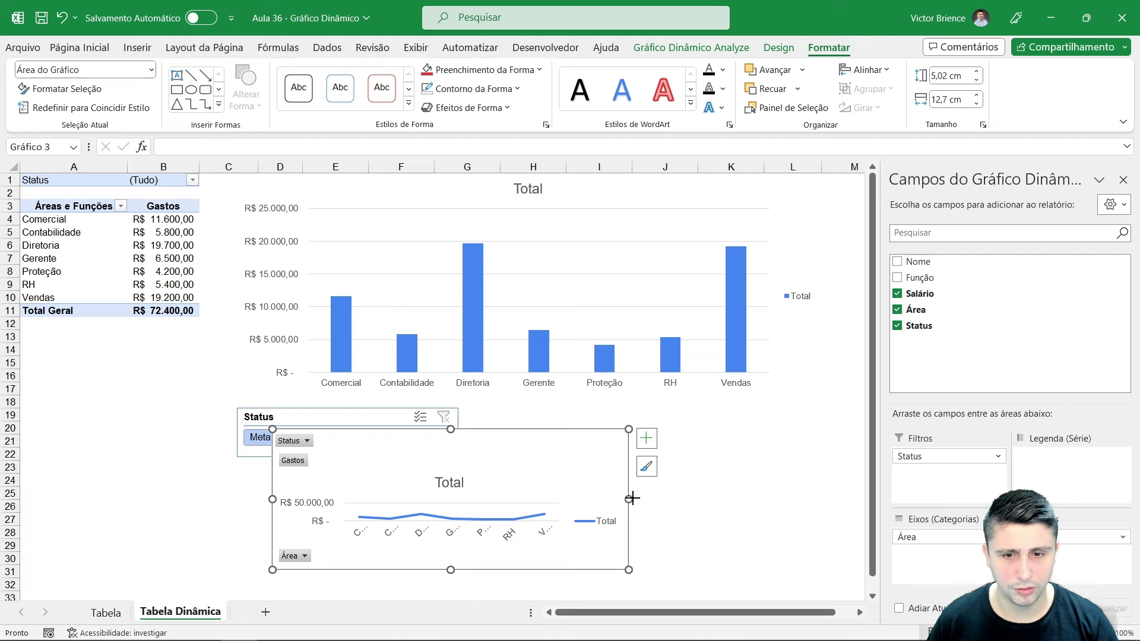
left_click_drag(631, 498, 819, 499)
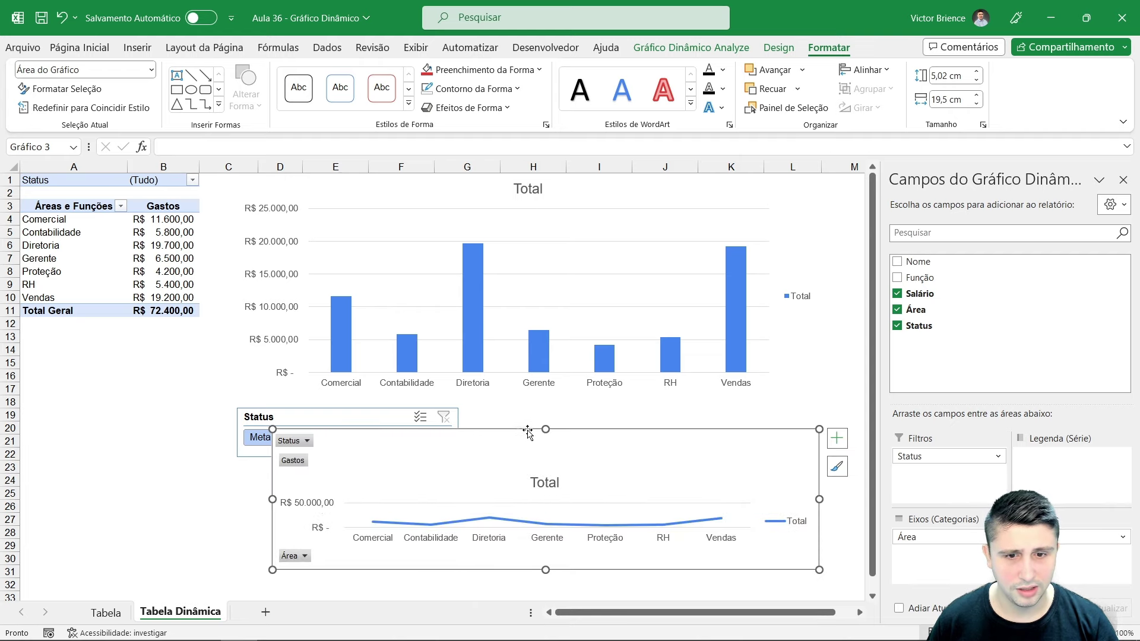
Place the Status slicer under the pivot table and enlarge the line chart beneath the column chart
left_click_drag(311, 417, 100, 353)
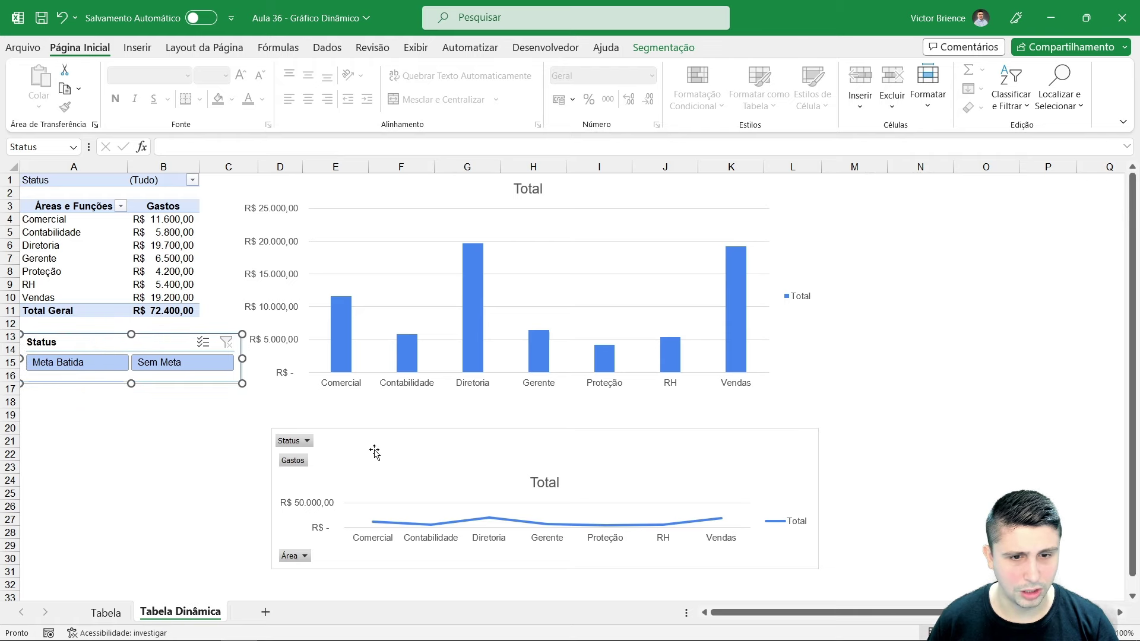
left_click_drag(375, 452, 357, 420)
left_click_drag(786, 468, 824, 472)
left_click_drag(528, 544, 528, 589)
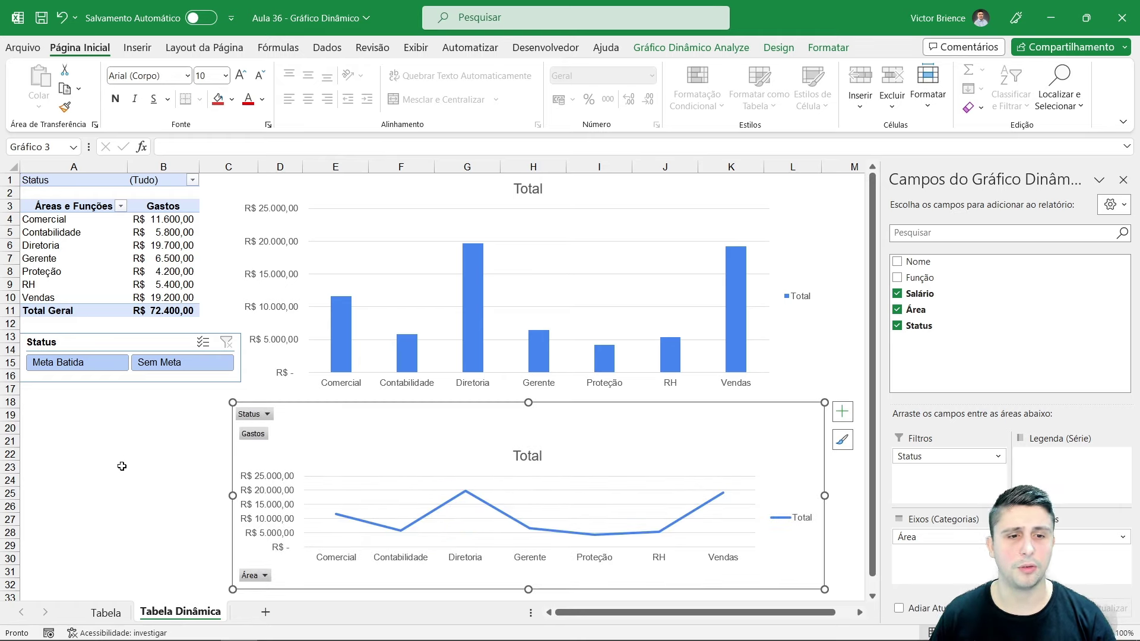
left_click(72, 467)
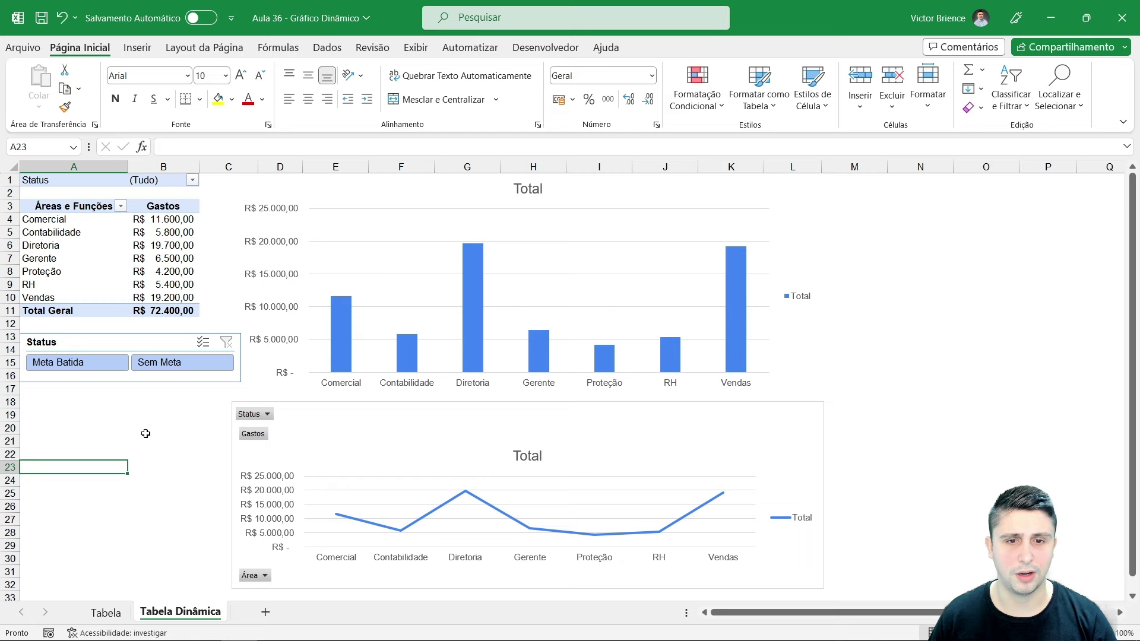
Fill the column chart's Total bars light green from the right-click fill menu
left_click(343, 326)
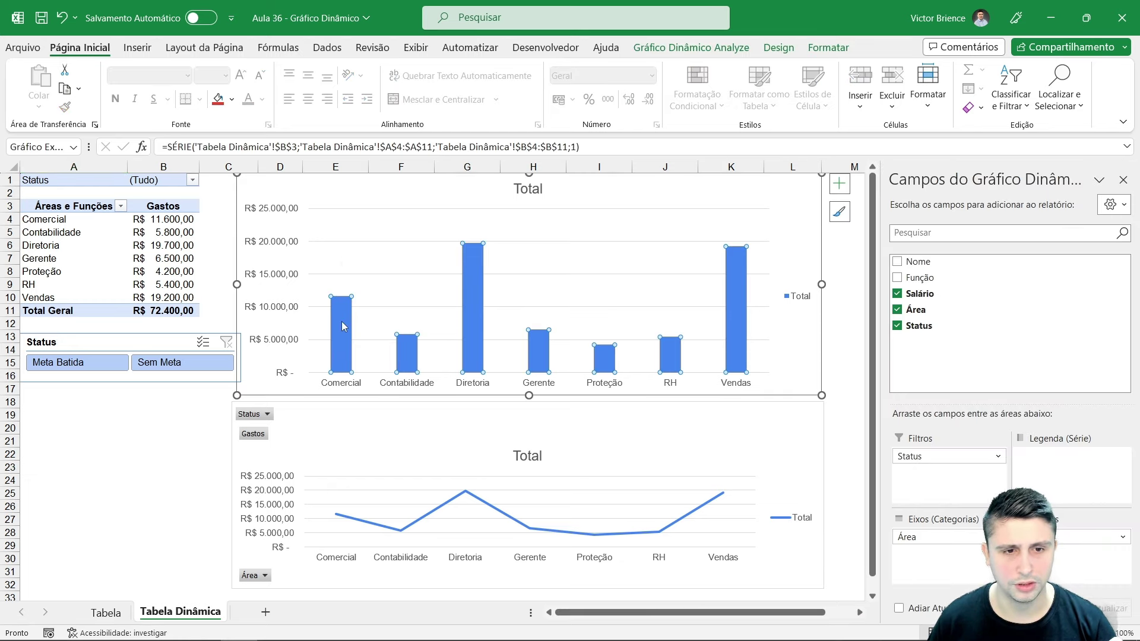
right_click(342, 325)
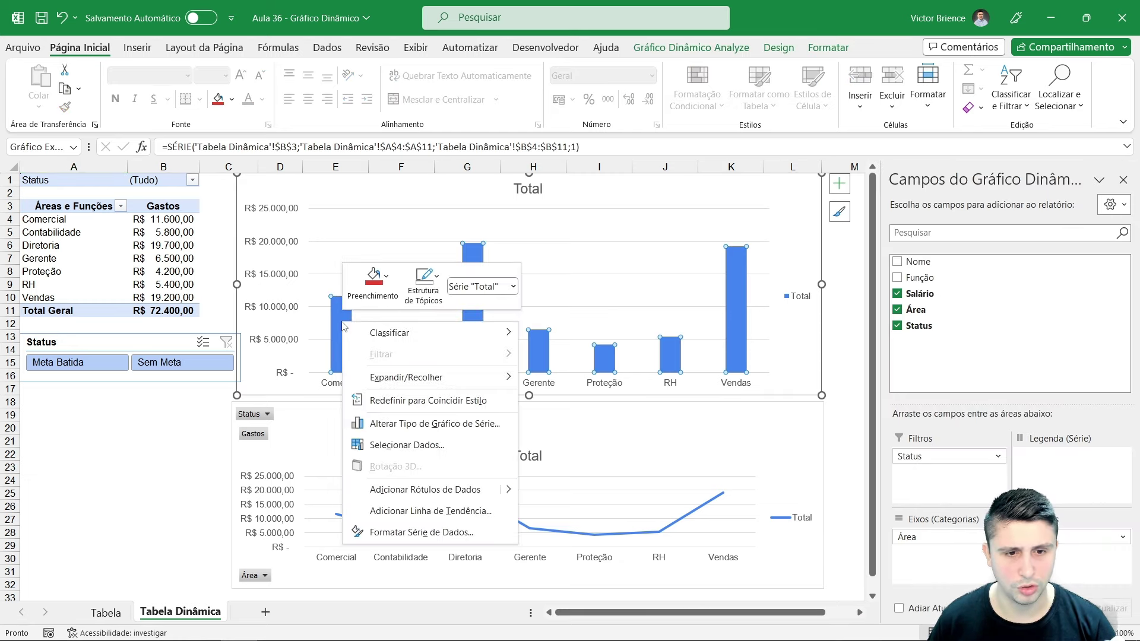
left_click(374, 281)
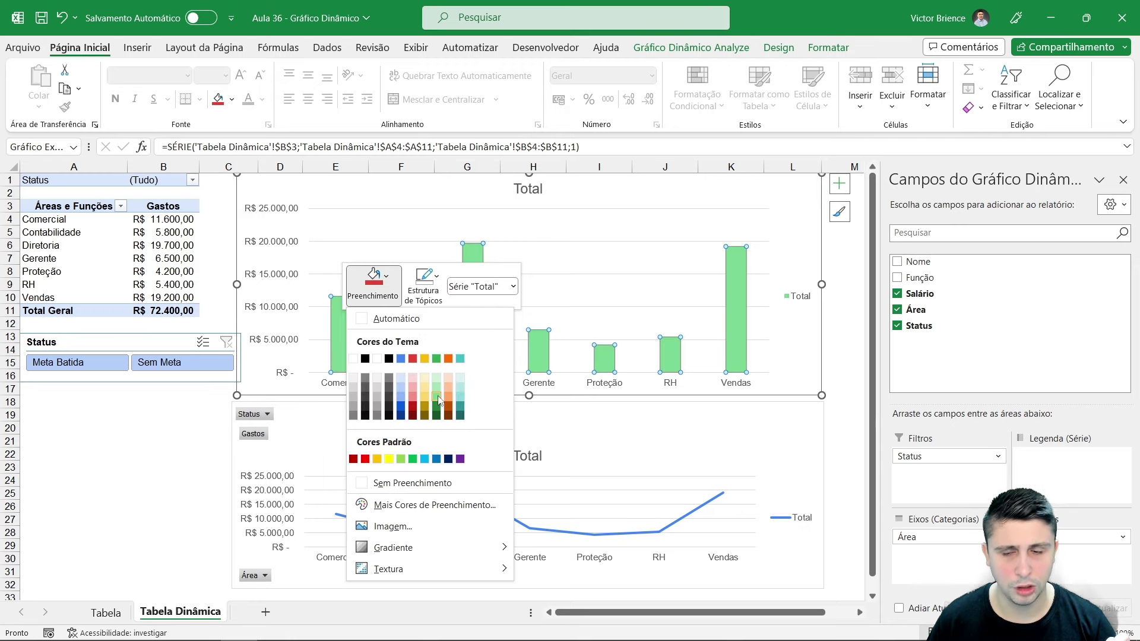
left_click(437, 396)
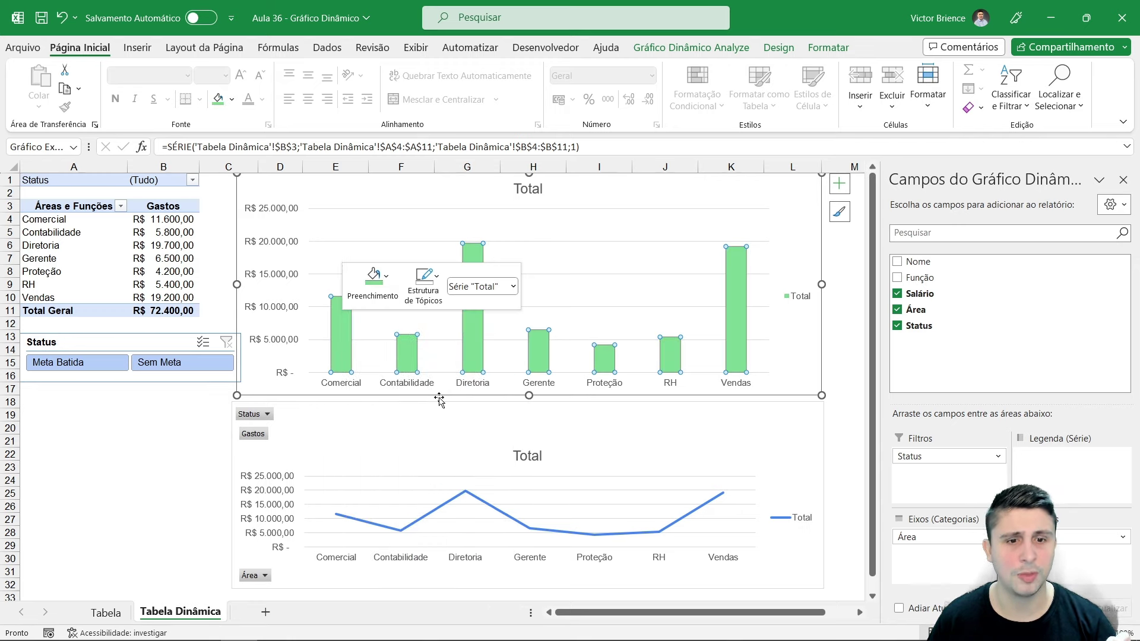
Give the bar series a dark red solid fill in Formatar Série de Dados and close the pane
right_click(340, 331)
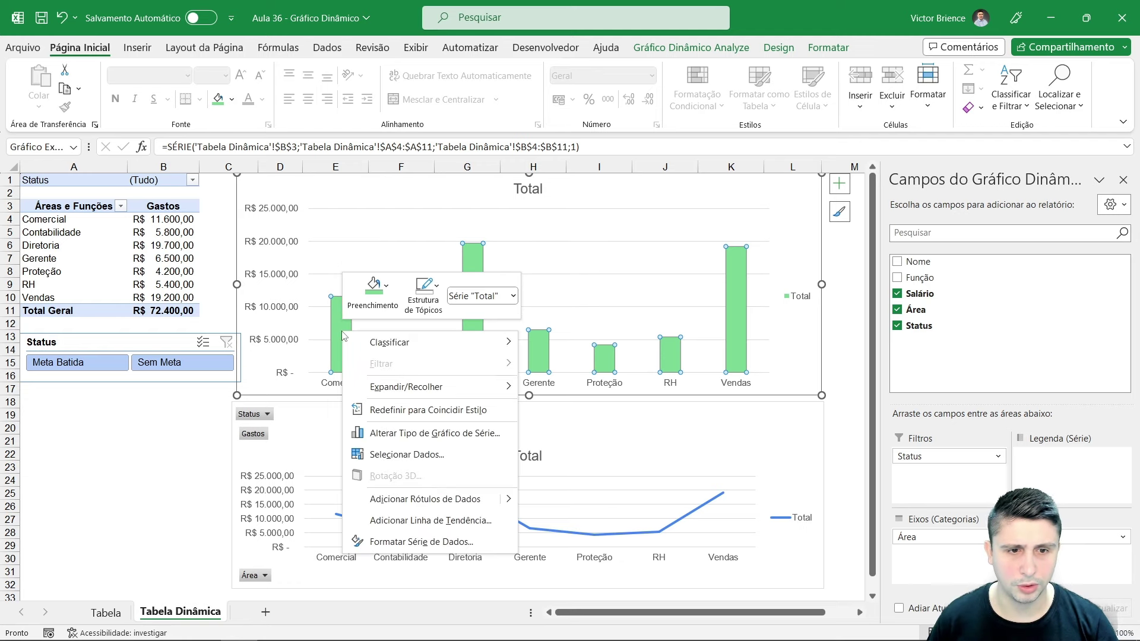
left_click(383, 542)
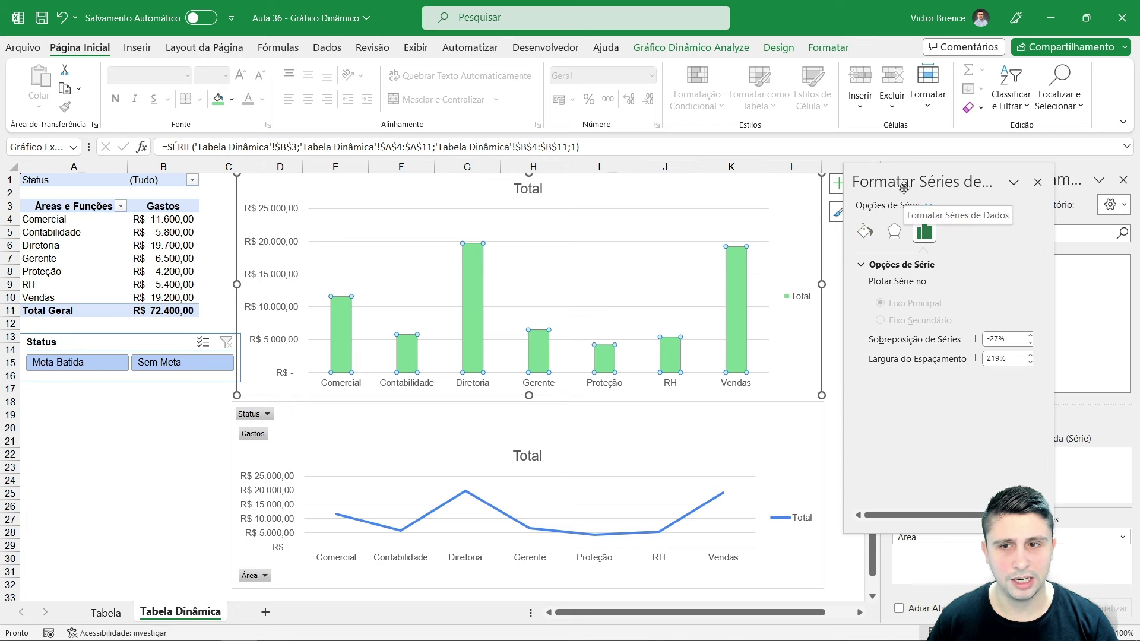
left_click(865, 231)
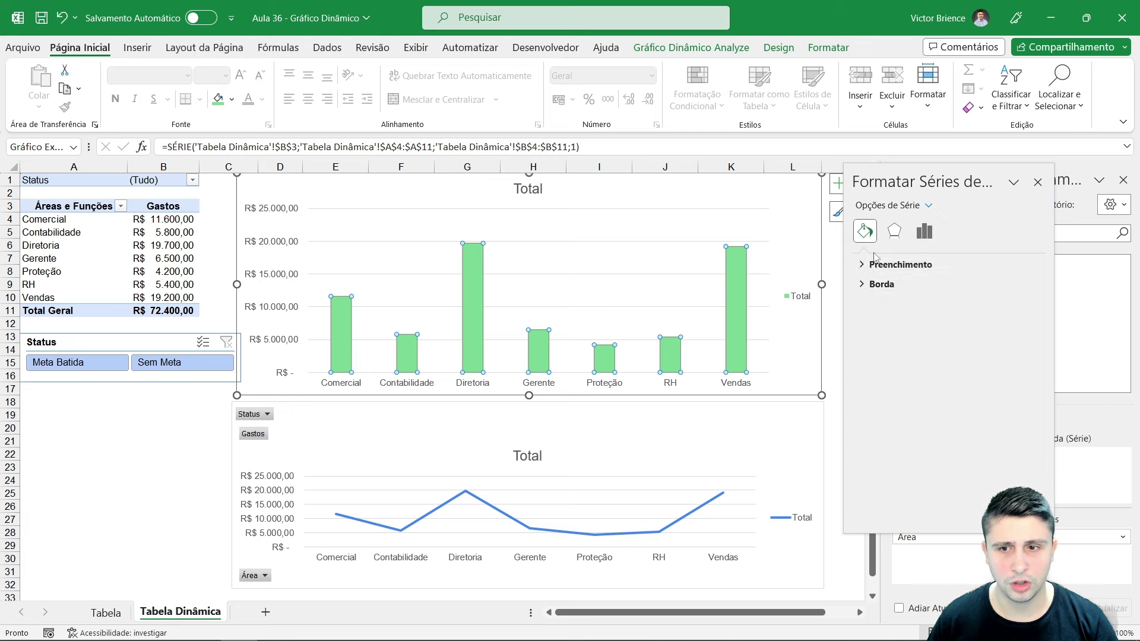
left_click(862, 269)
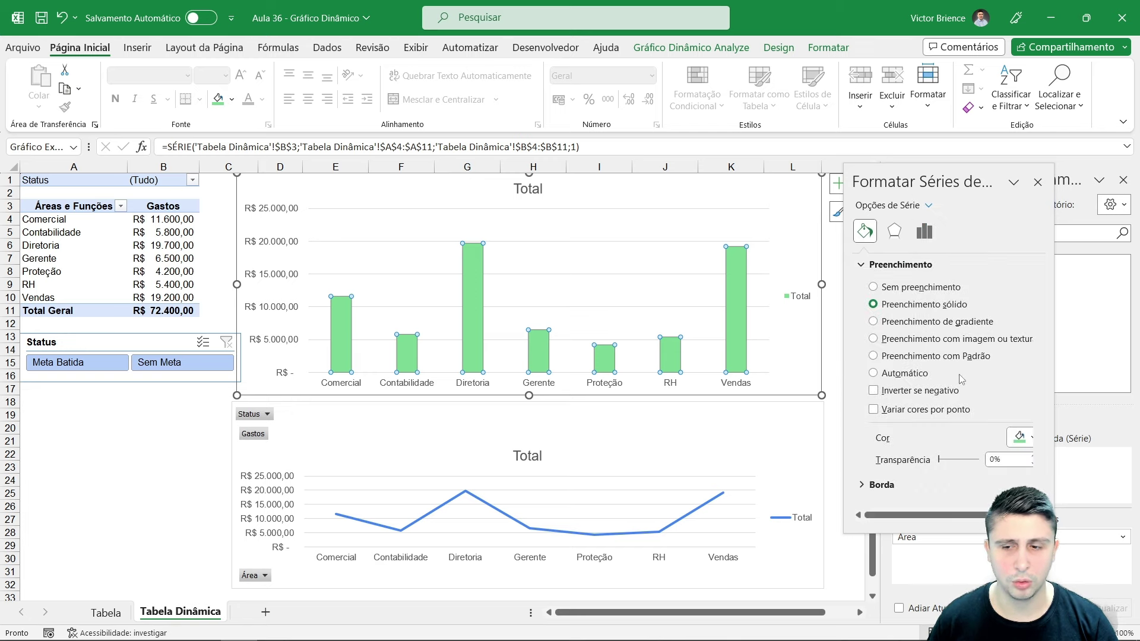
left_click(1020, 439)
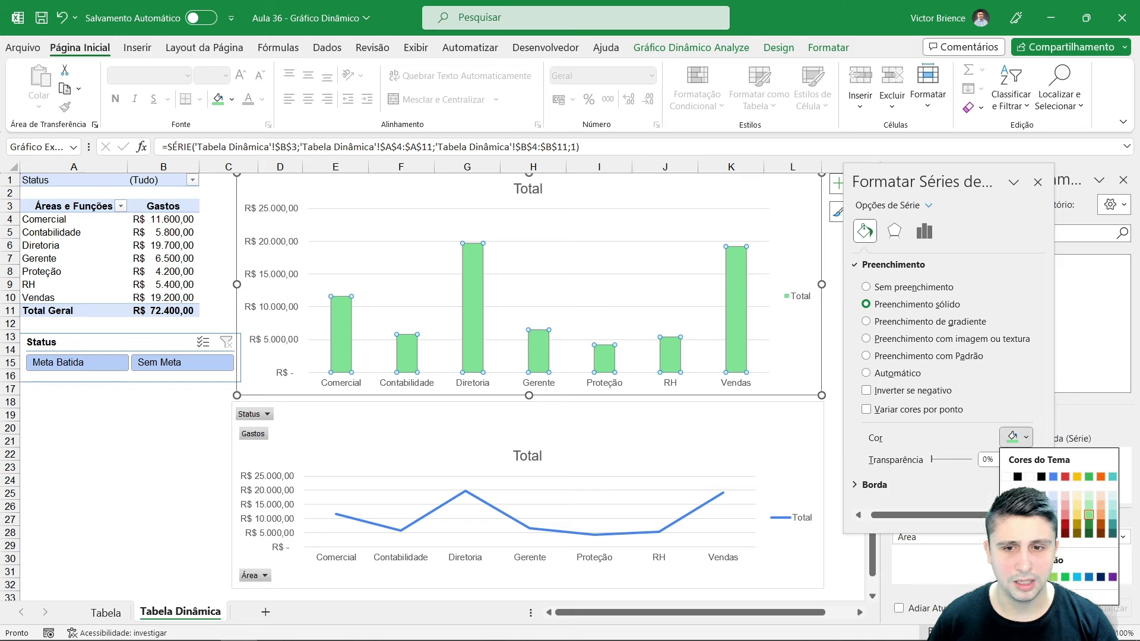
left_click(1065, 534)
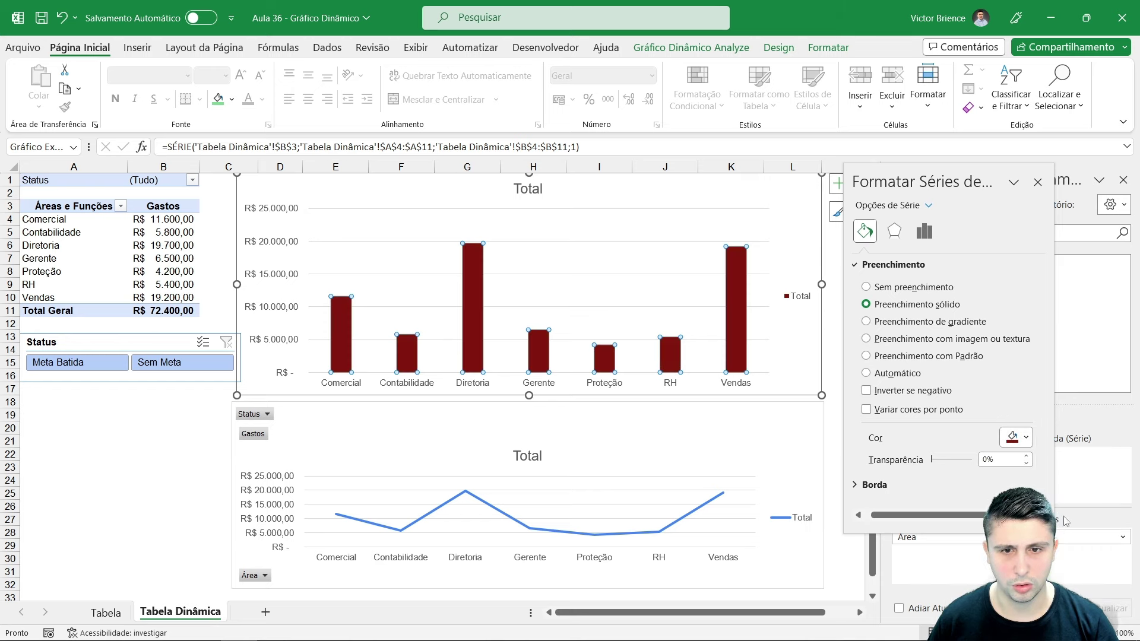
left_click(1027, 439)
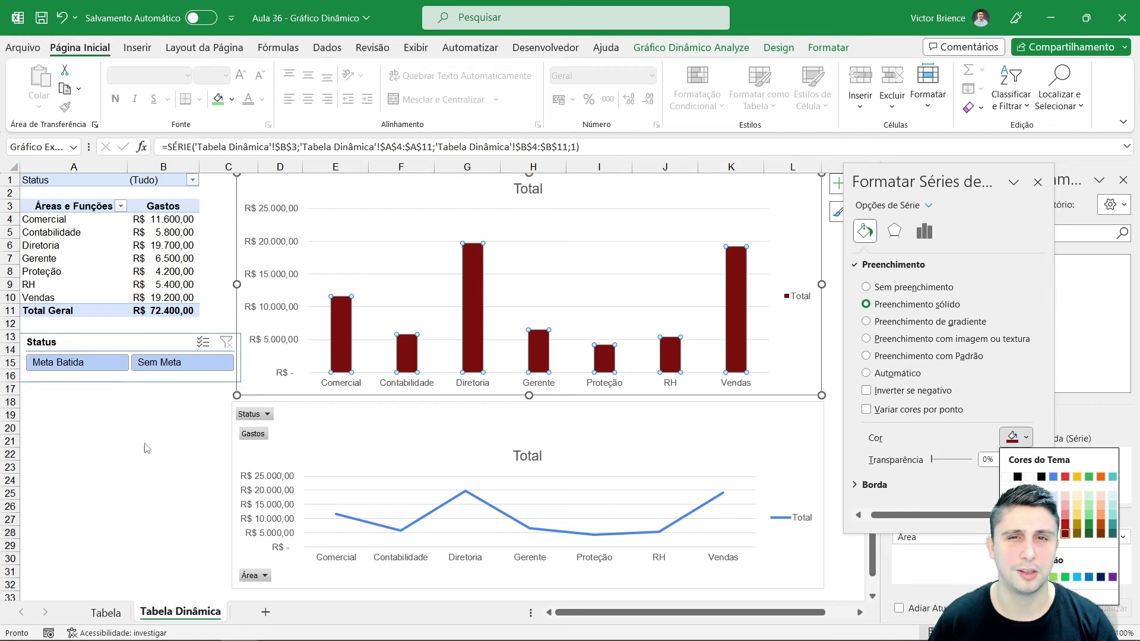
left_click(125, 443)
left_click(125, 443)
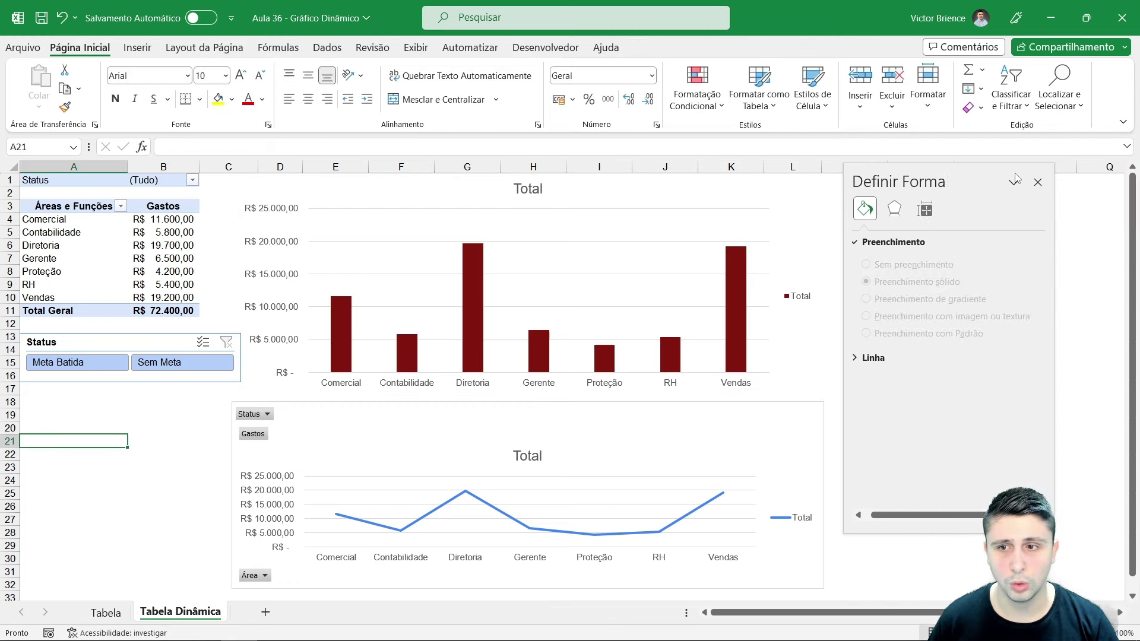
left_click(1037, 181)
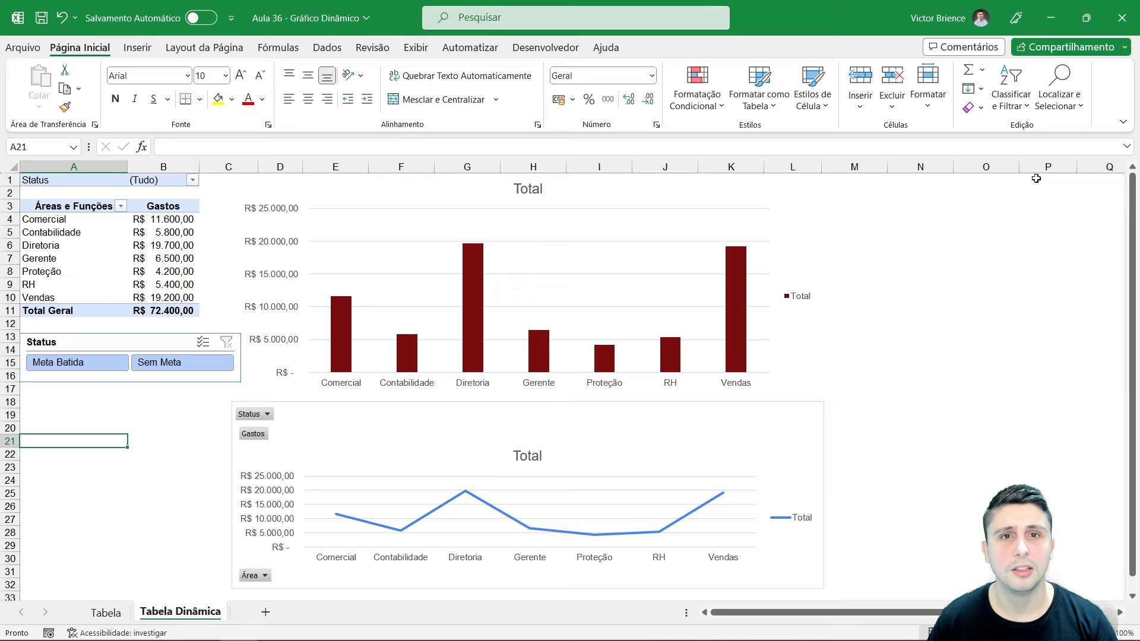
left_click(463, 498)
left_click(1123, 179)
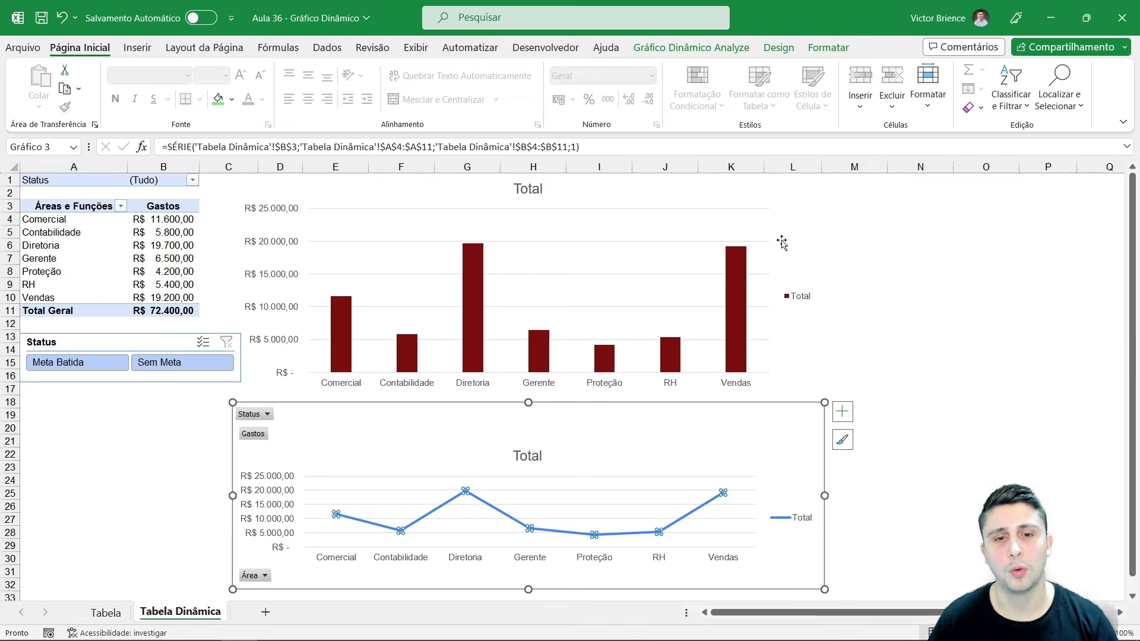
left_click(120, 434)
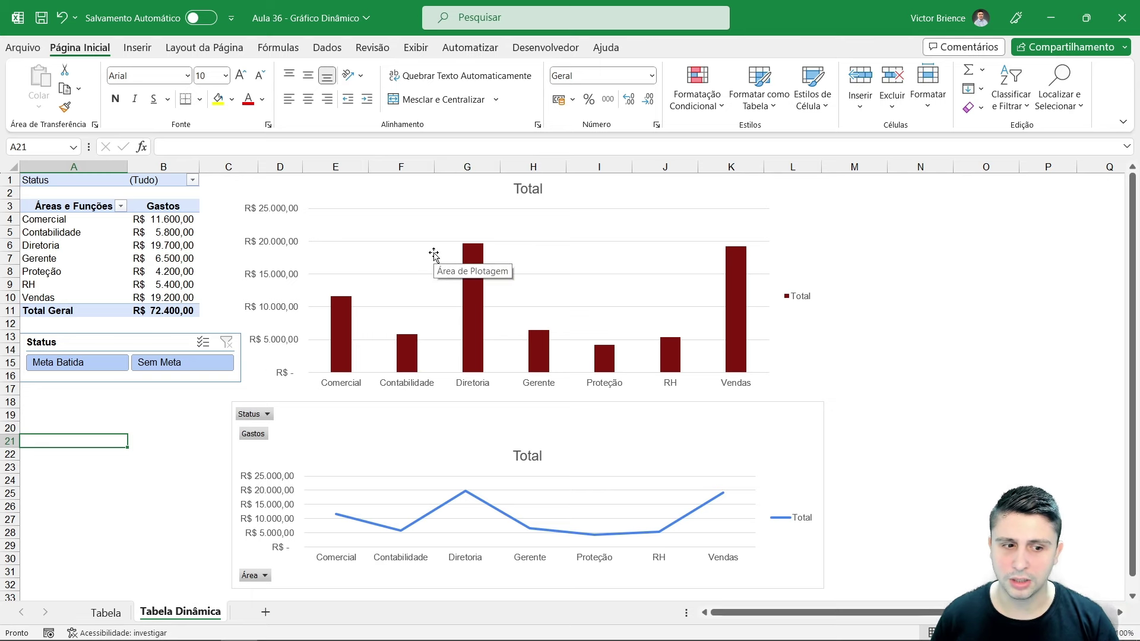
left_click(117, 615)
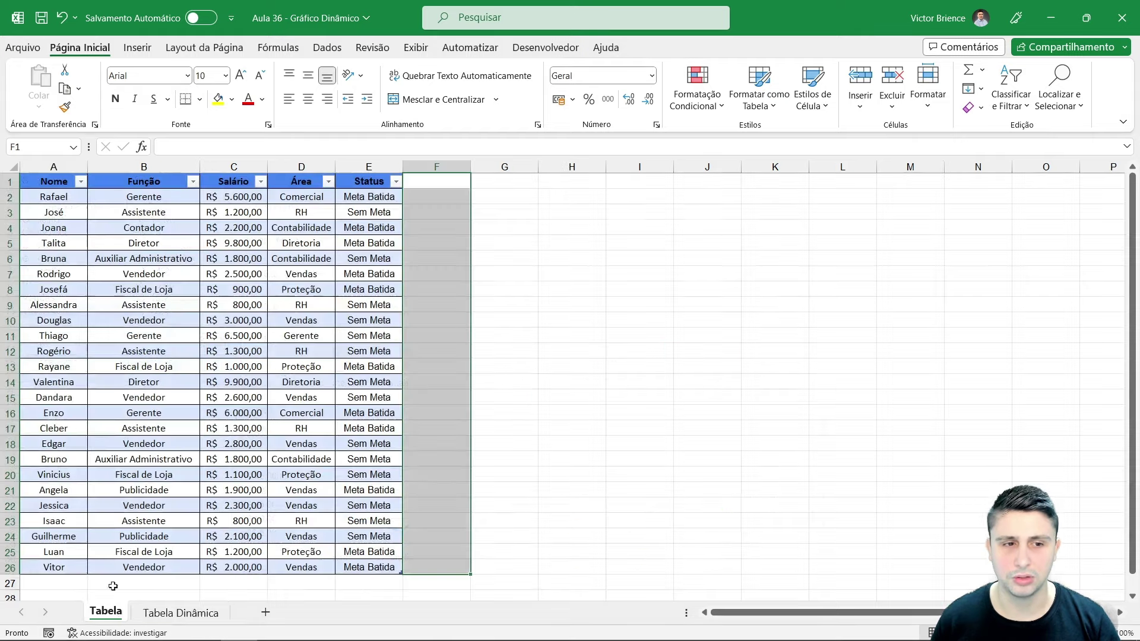
left_click(101, 215)
left_click(189, 615)
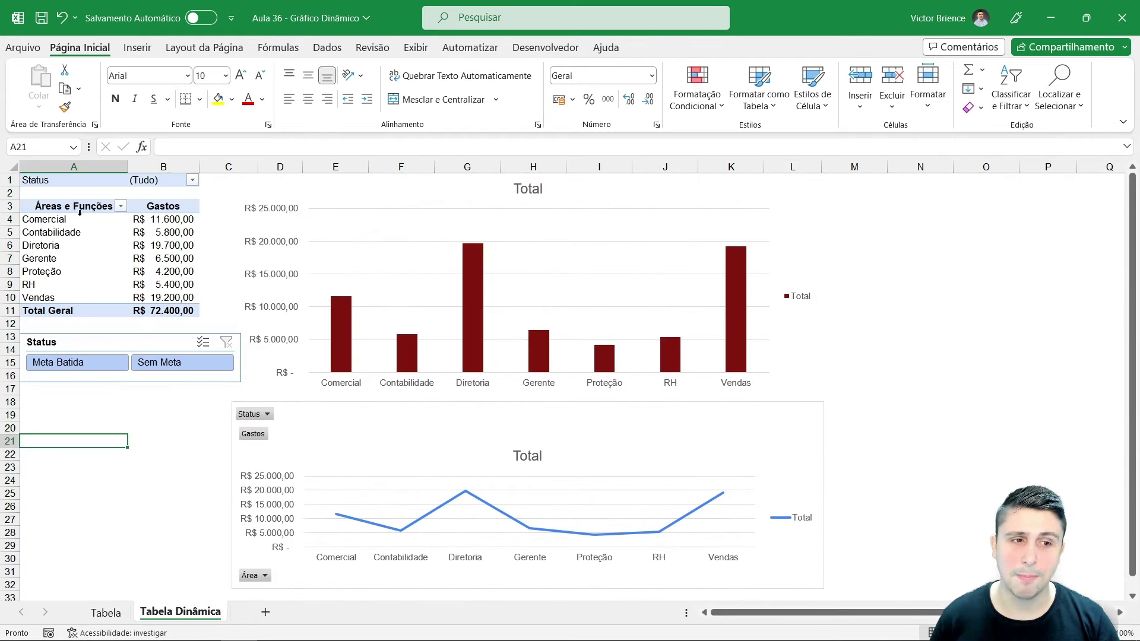
left_click_drag(72, 206, 173, 307)
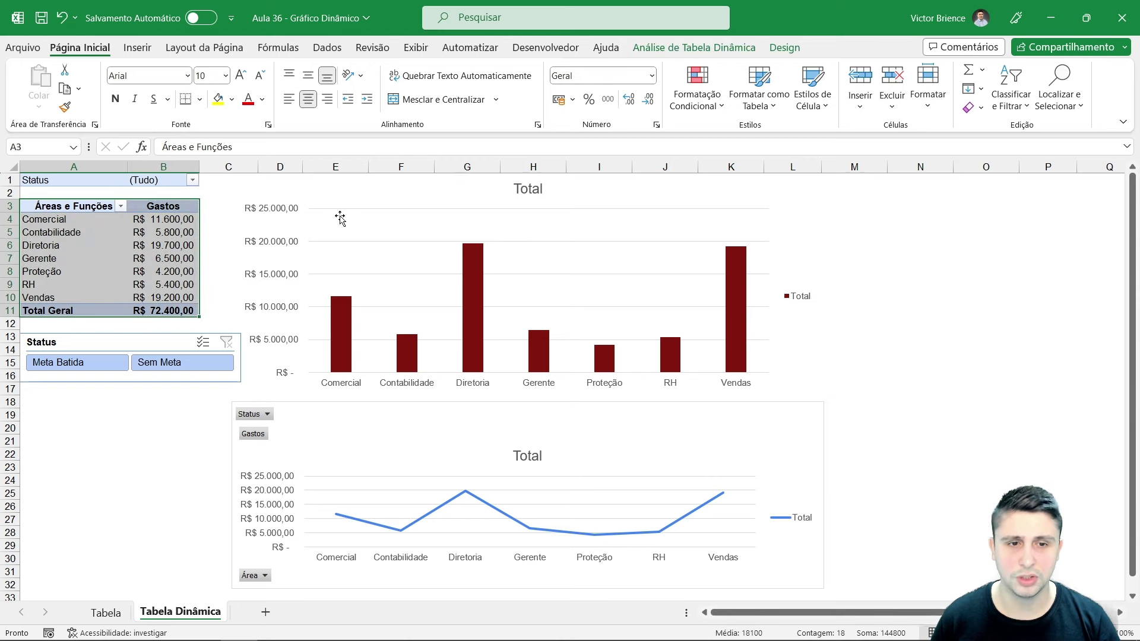
left_click(377, 198)
left_click(142, 433)
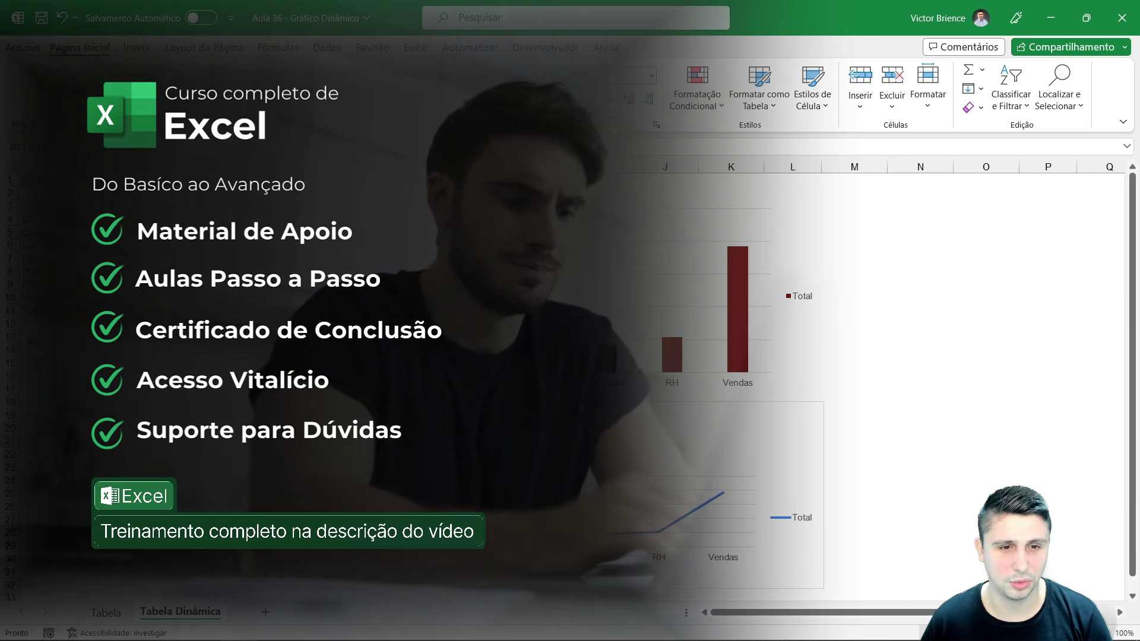
left_click(796, 238)
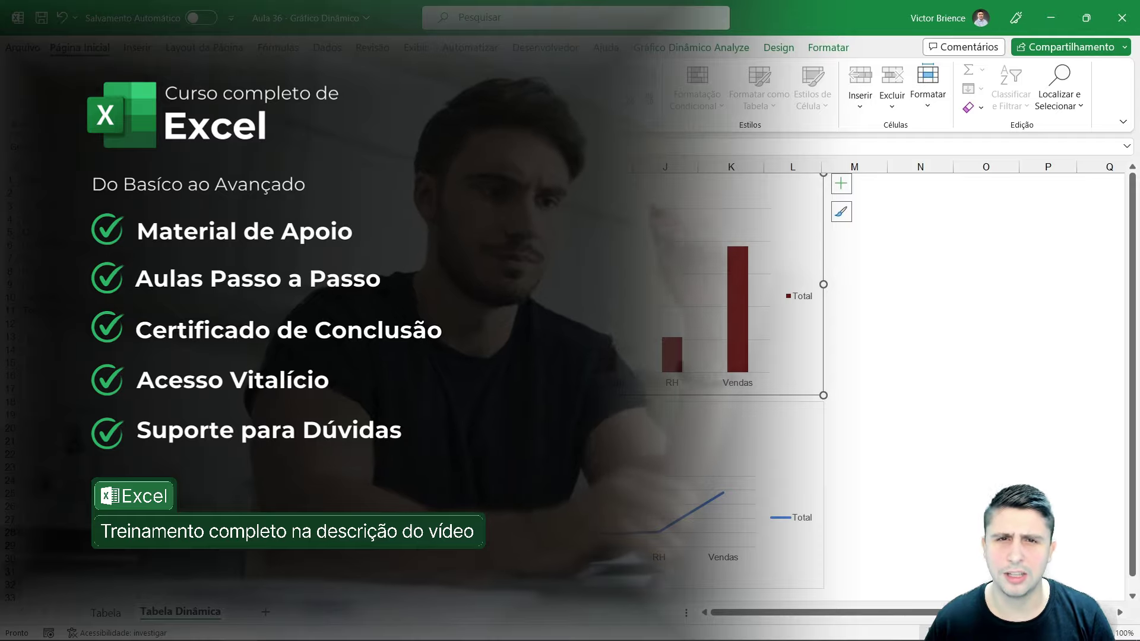